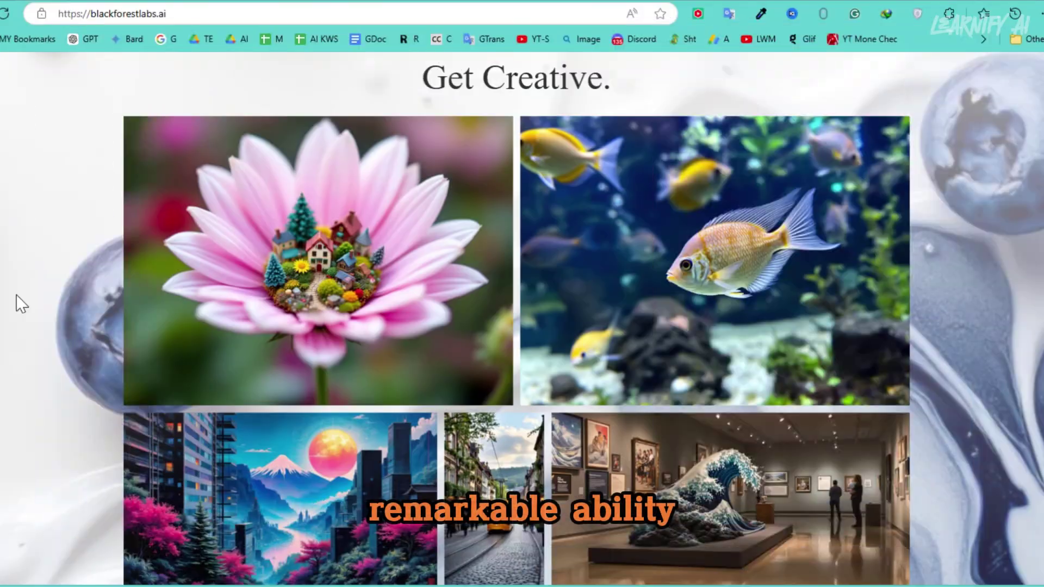
Step: Scroll the Black Forest Labs page past FLUX.1 [pro] to the open-weight FLUX.1 [dev] section
{"action": "scroll", "coordinate": [15, 295], "scroll_direction": "down", "scroll_amount": 10}
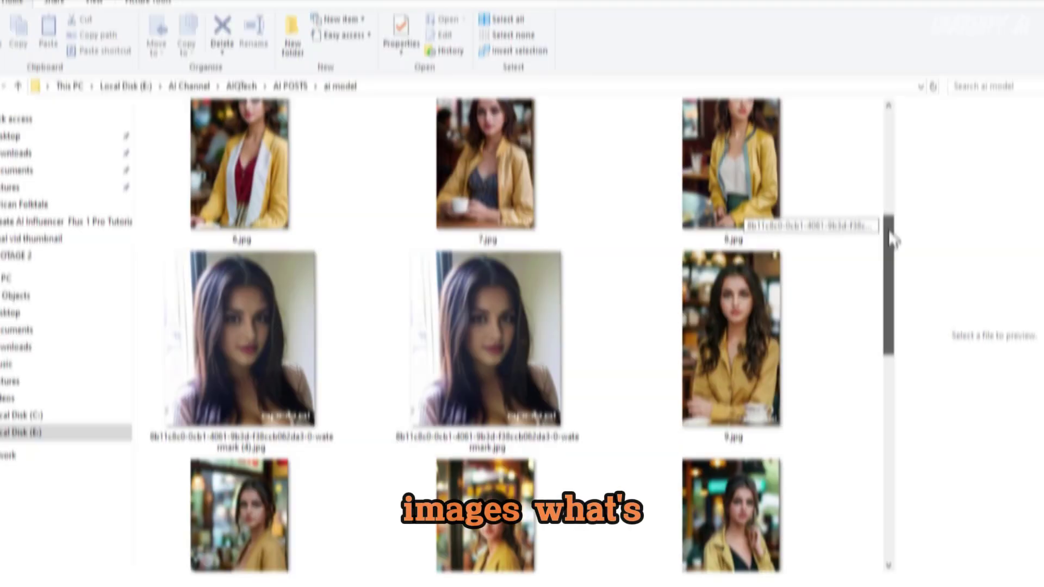
{"action": "scroll", "coordinate": [888, 250], "scroll_direction": "down", "scroll_amount": 10}
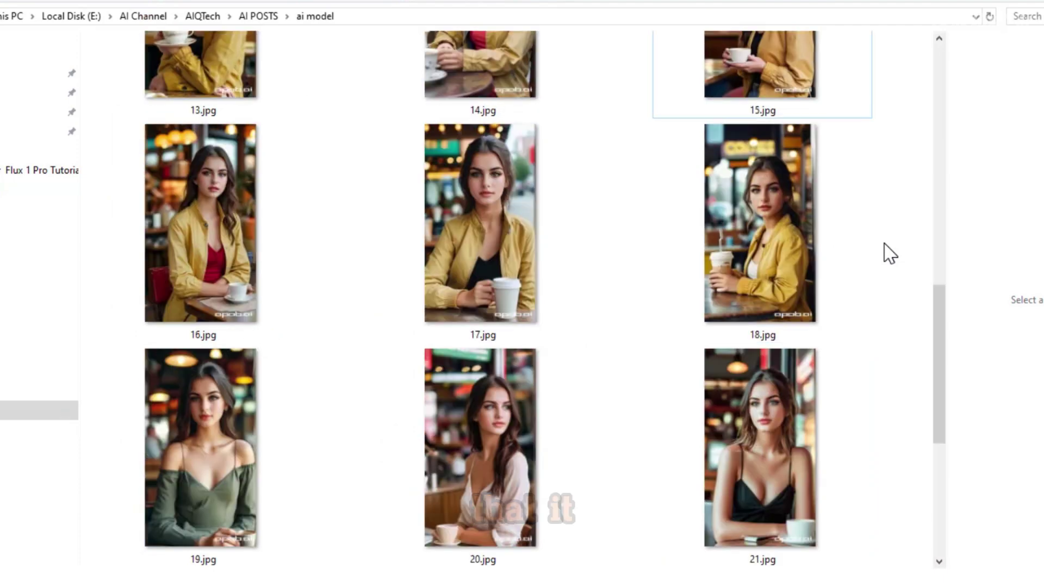
{"action": "scroll", "coordinate": [892, 244], "scroll_direction": "down", "scroll_amount": 12}
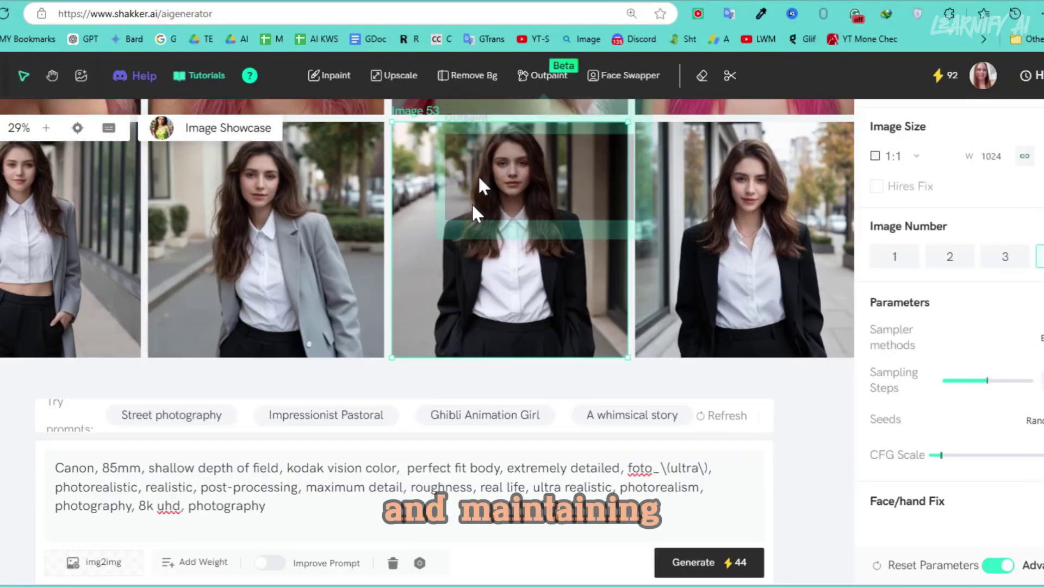
{"action": "scroll", "coordinate": [430, 279], "scroll_direction": "up", "scroll_amount": 3}
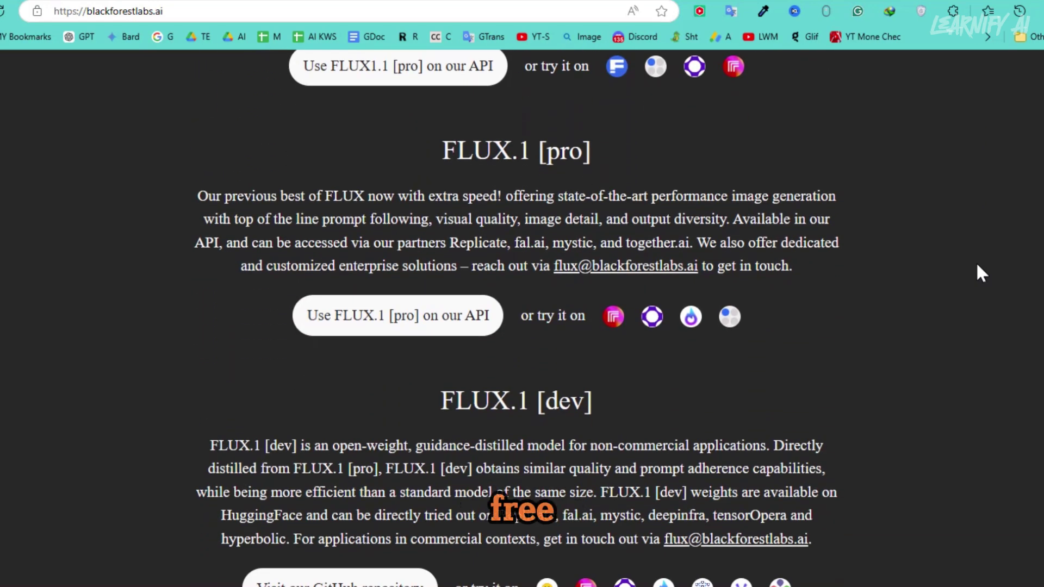
{"action": "scroll", "coordinate": [977, 262], "scroll_direction": "down", "scroll_amount": 1}
{"action": "scroll", "coordinate": [977, 262], "scroll_direction": "down", "scroll_amount": 1}
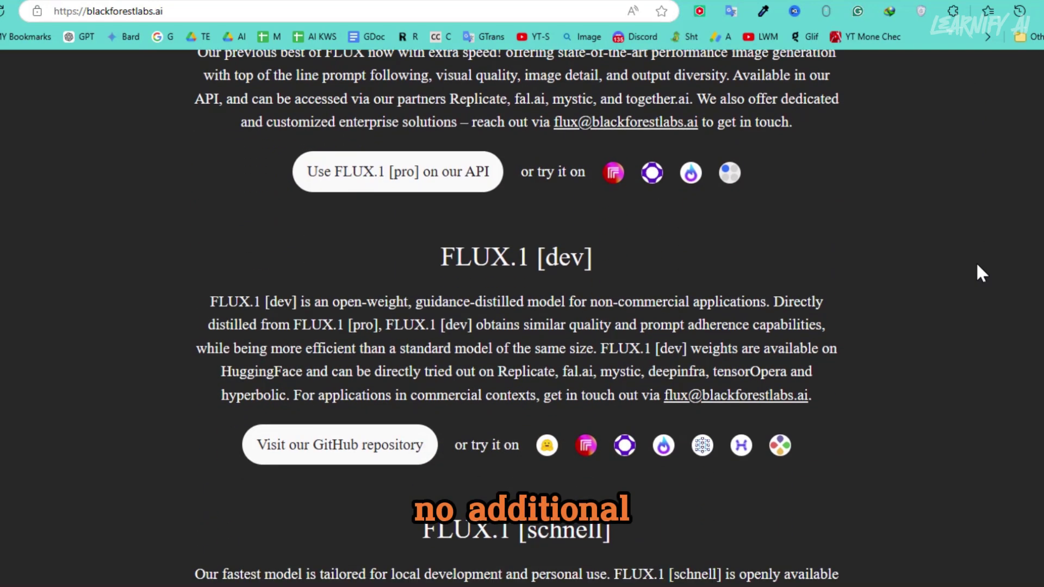
{"action": "scroll", "coordinate": [977, 262], "scroll_direction": "down", "scroll_amount": 2}
{"action": "scroll", "coordinate": [977, 262], "scroll_direction": "down", "scroll_amount": 1}
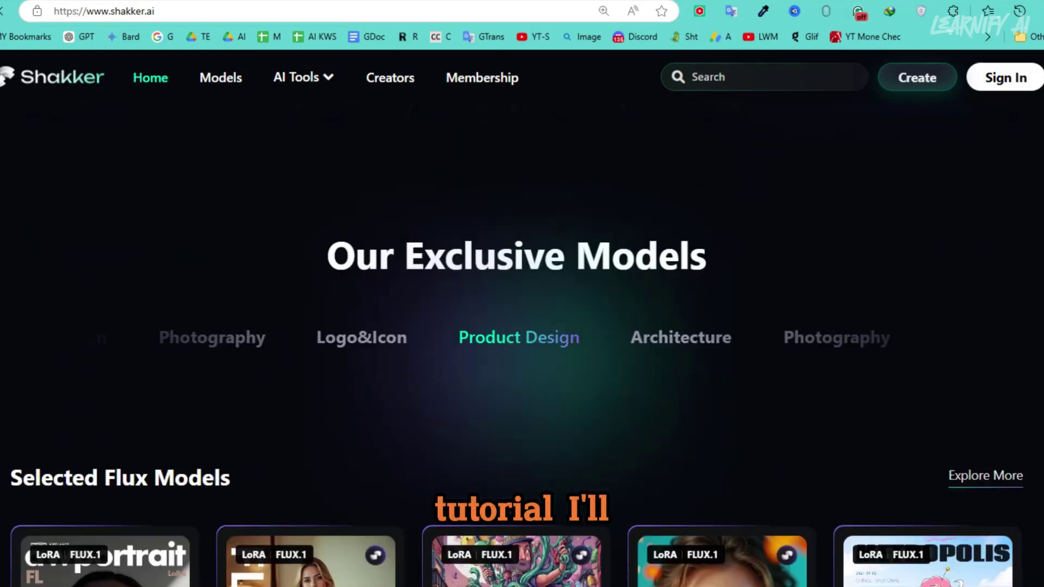
Step: Browse the Shakker homepage, then sign in with a Google account
{"action": "scroll", "coordinate": [522, 326], "scroll_direction": "down", "scroll_amount": 12}
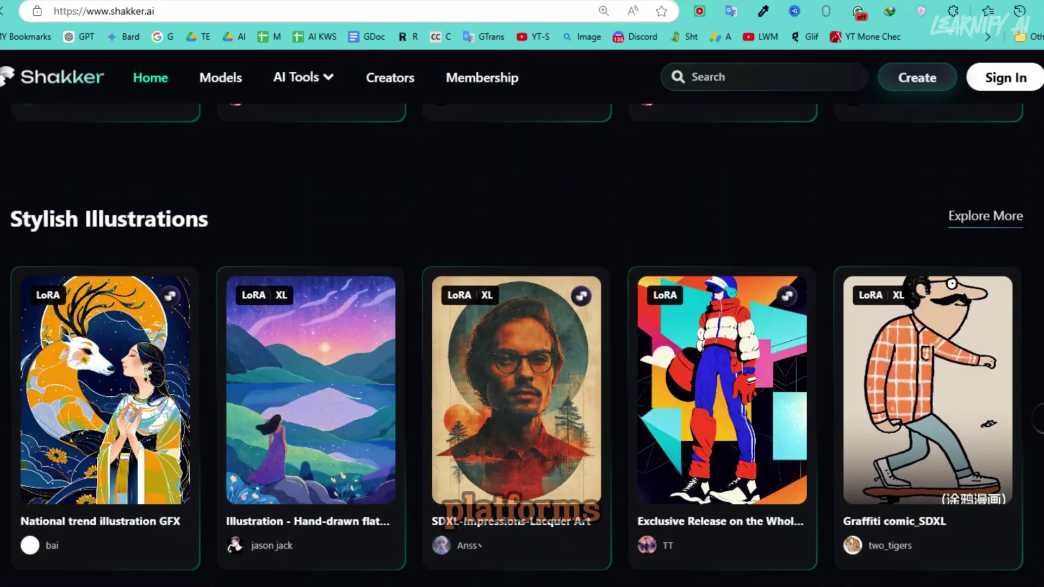
{"action": "scroll", "coordinate": [522, 326], "scroll_direction": "down", "scroll_amount": 15}
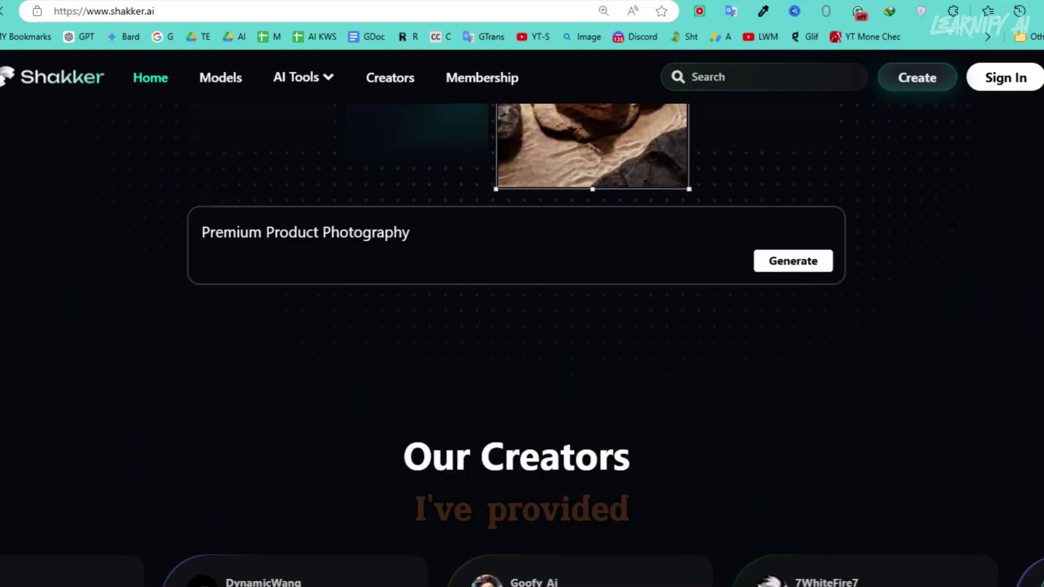
{"action": "scroll", "coordinate": [522, 327], "scroll_direction": "down", "scroll_amount": 15}
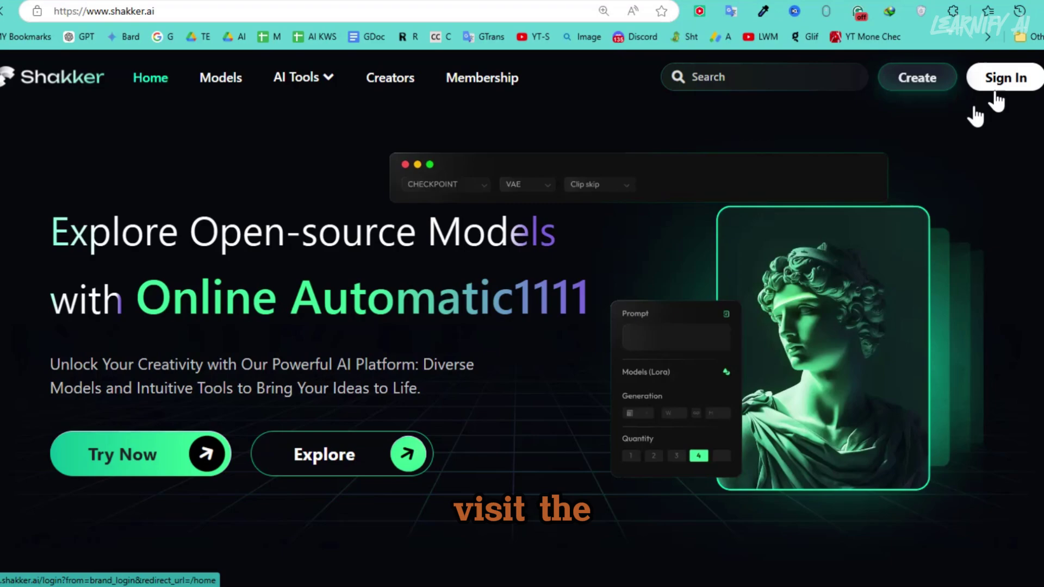
{"action": "left_click", "coordinate": [996, 82]}
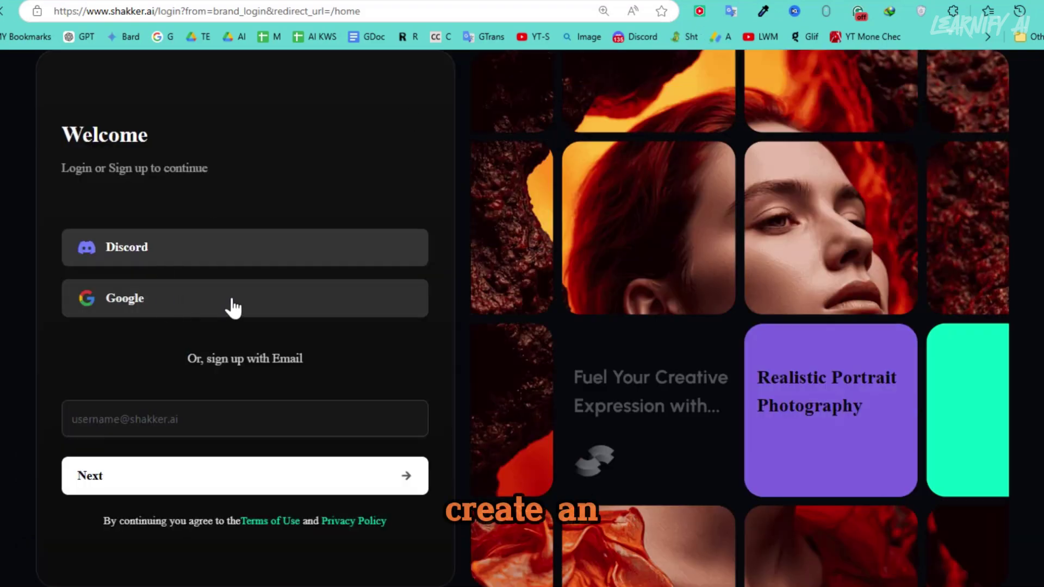
{"action": "left_click", "coordinate": [233, 308]}
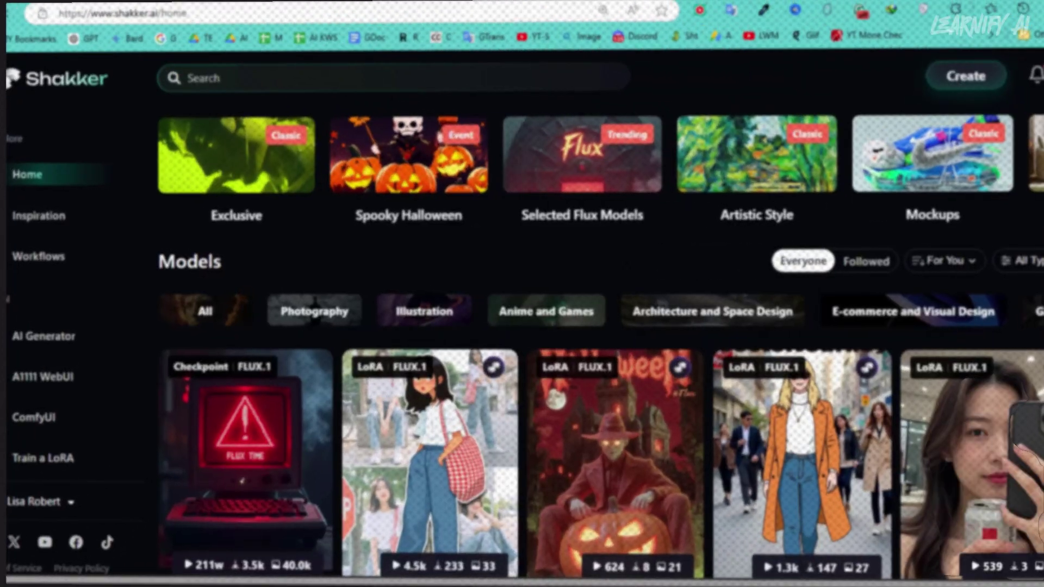
Step: Scroll through the logged-in Models feed of FLUX.1 checkpoints and LoRAs
{"action": "scroll", "coordinate": [522, 326], "scroll_direction": "down", "scroll_amount": 5}
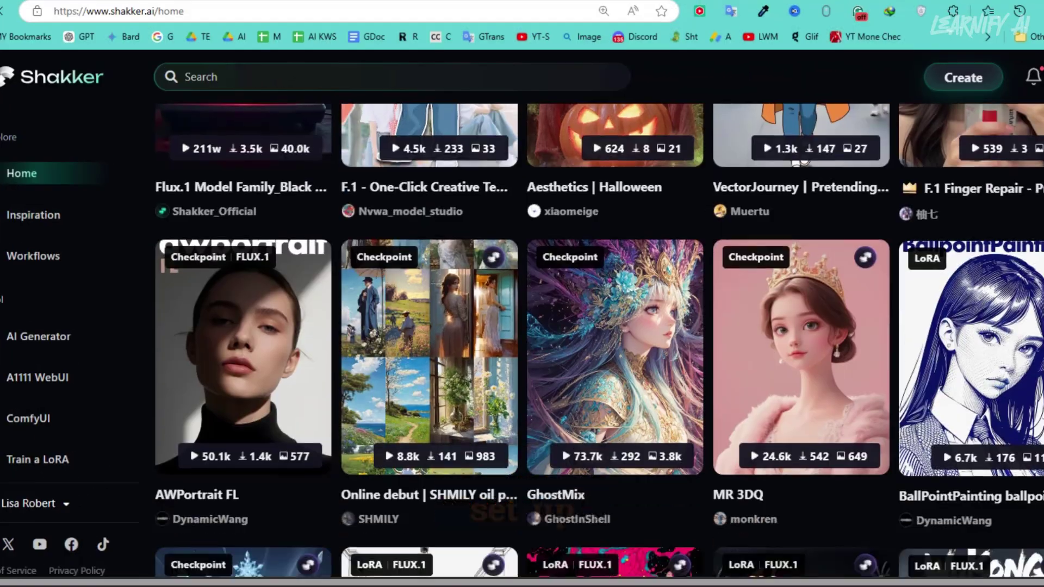
{"action": "scroll", "coordinate": [522, 326], "scroll_direction": "down", "scroll_amount": 20}
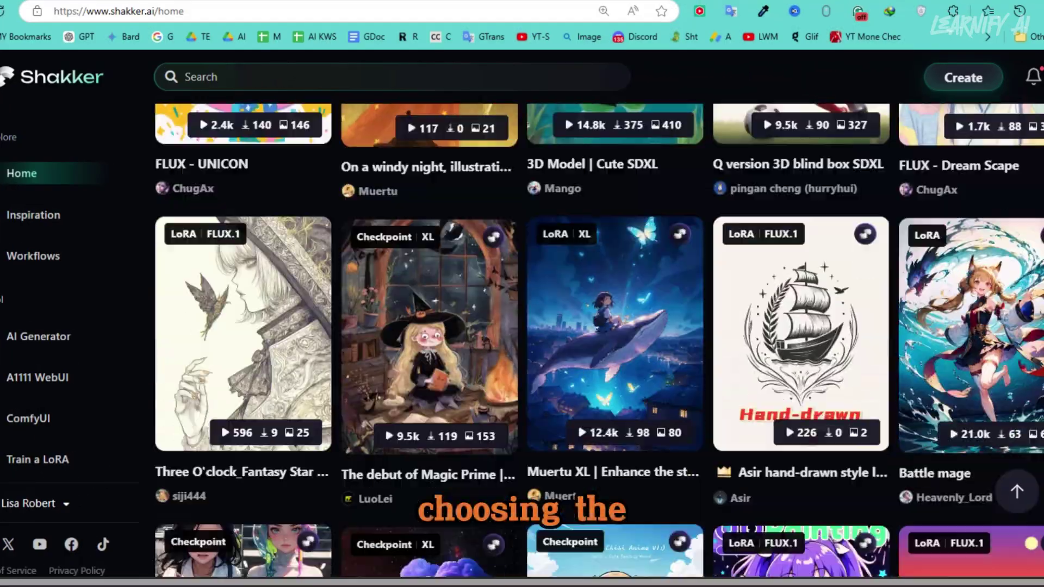
{"action": "scroll", "coordinate": [522, 326], "scroll_direction": "down", "scroll_amount": 10}
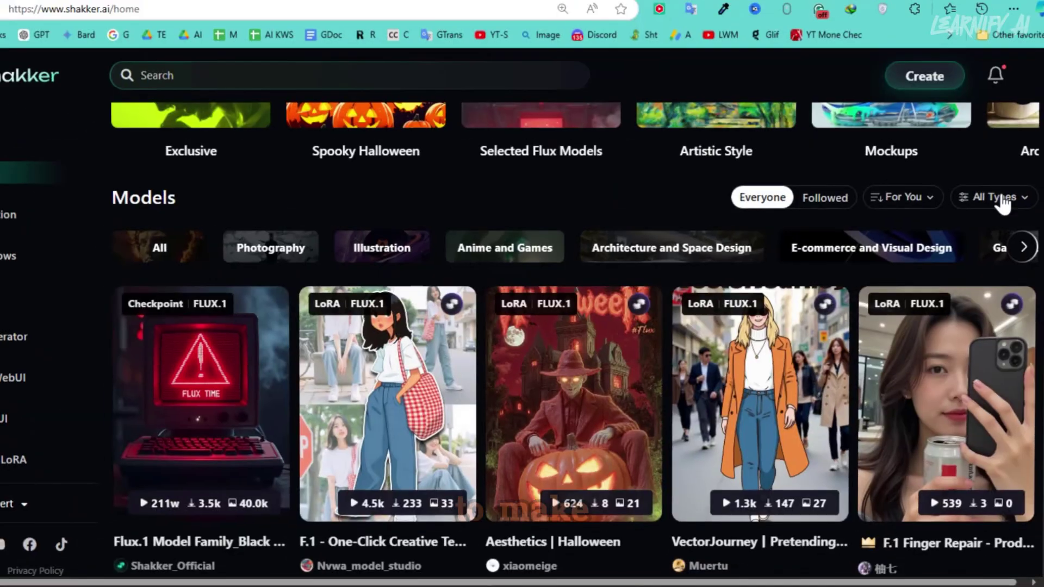
Step: Filter models to Checkpoint and FLUX.1, then open the AWPortrait FL model page
{"action": "left_click", "coordinate": [998, 198]}
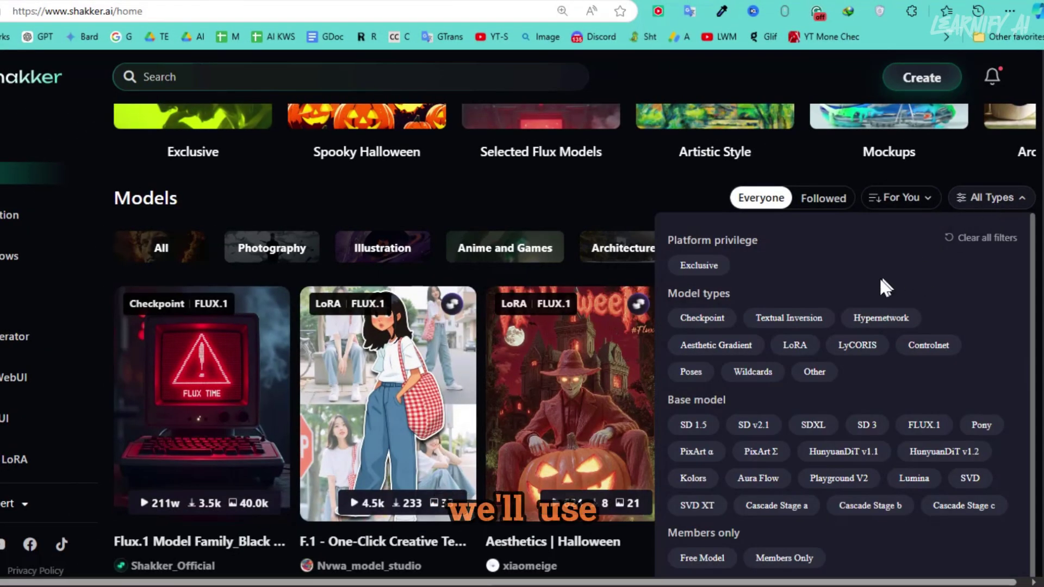
{"action": "left_click", "coordinate": [688, 326]}
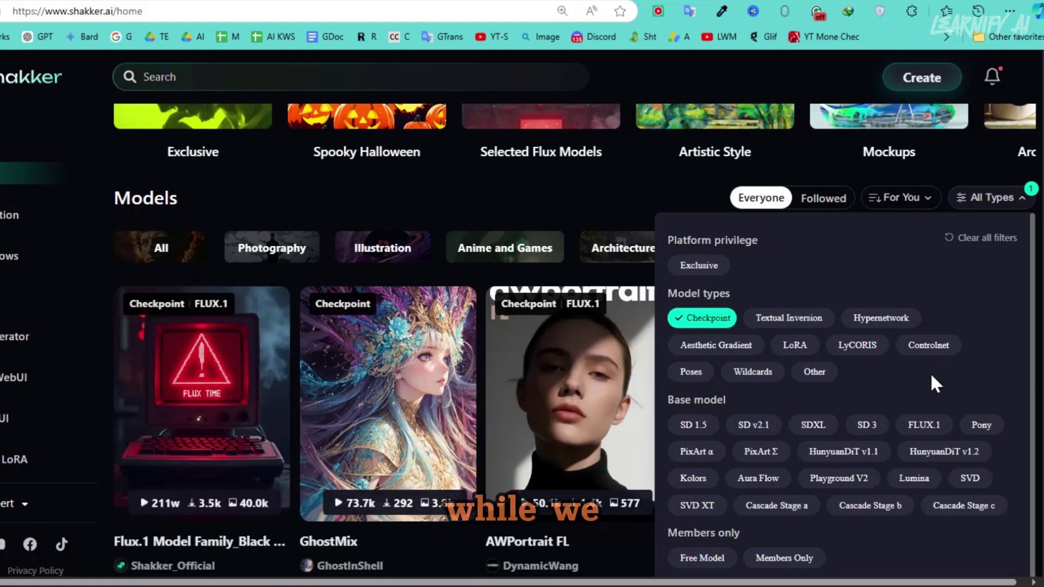
{"action": "scroll", "coordinate": [766, 359], "scroll_direction": "down", "scroll_amount": 1}
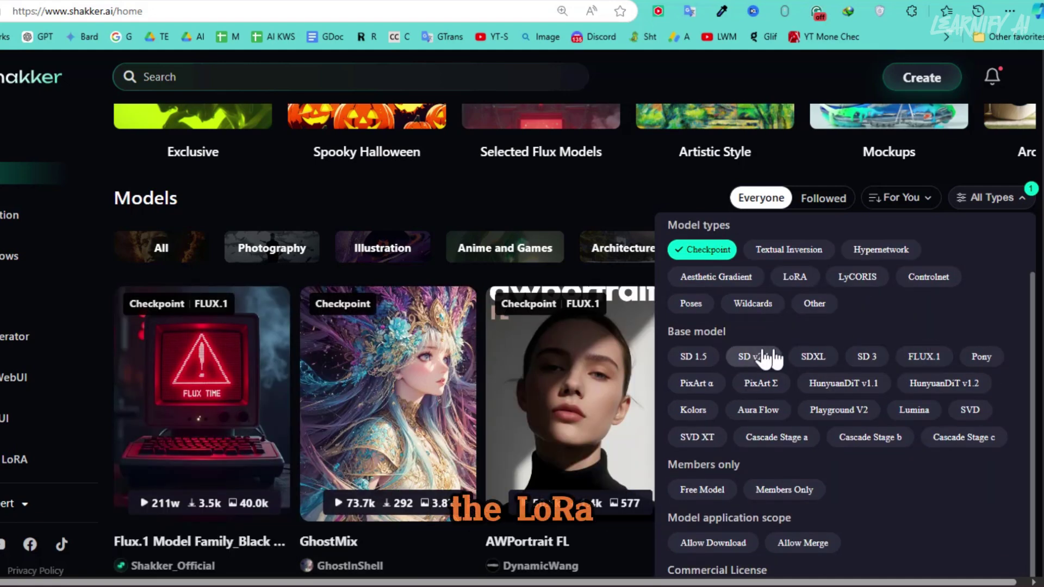
{"action": "left_click", "coordinate": [925, 360]}
{"action": "left_click", "coordinate": [696, 200]}
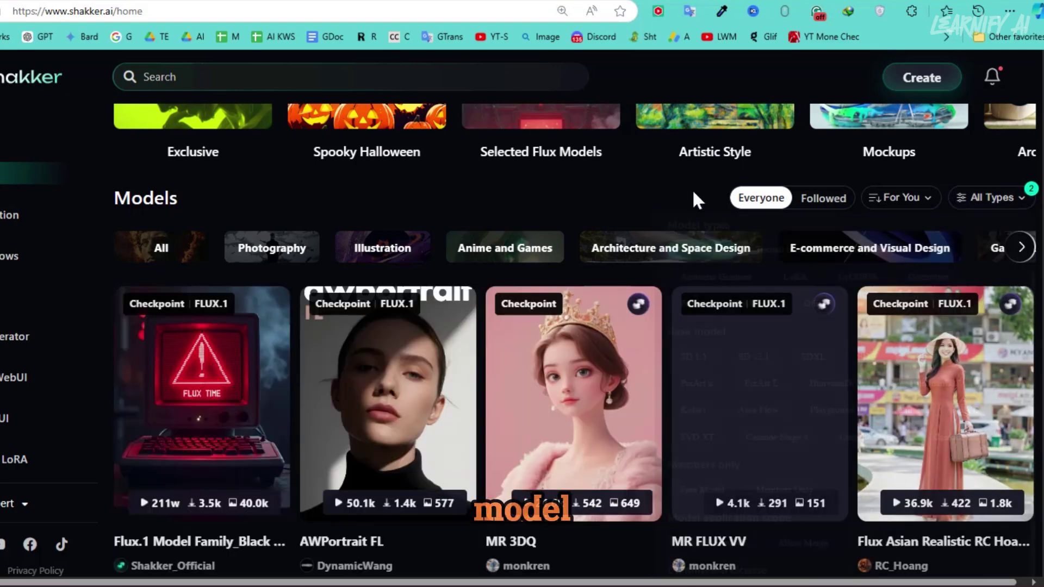
{"action": "scroll", "coordinate": [671, 55], "scroll_direction": "down", "scroll_amount": 1}
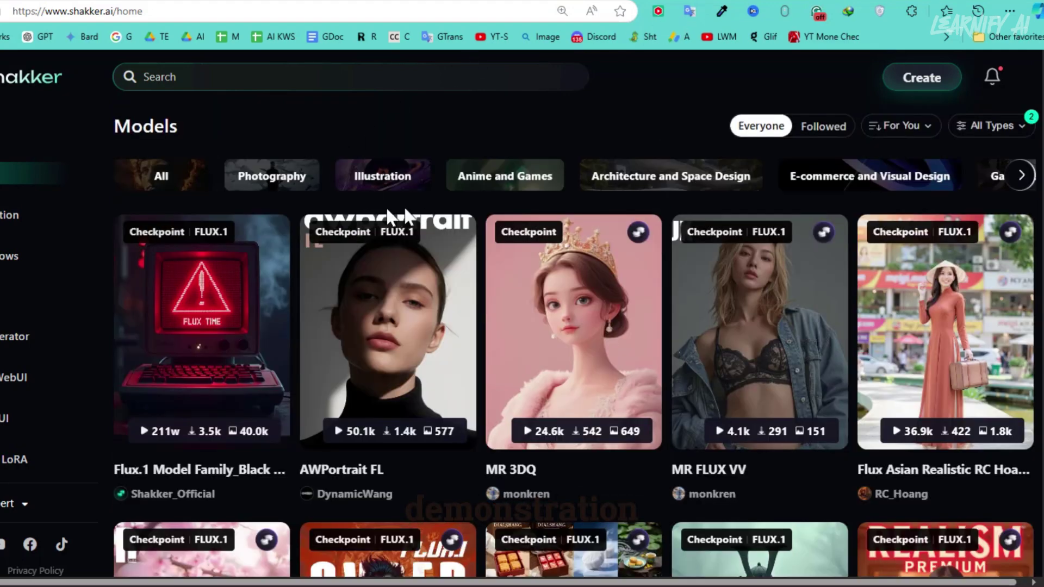
{"action": "left_click", "coordinate": [372, 351]}
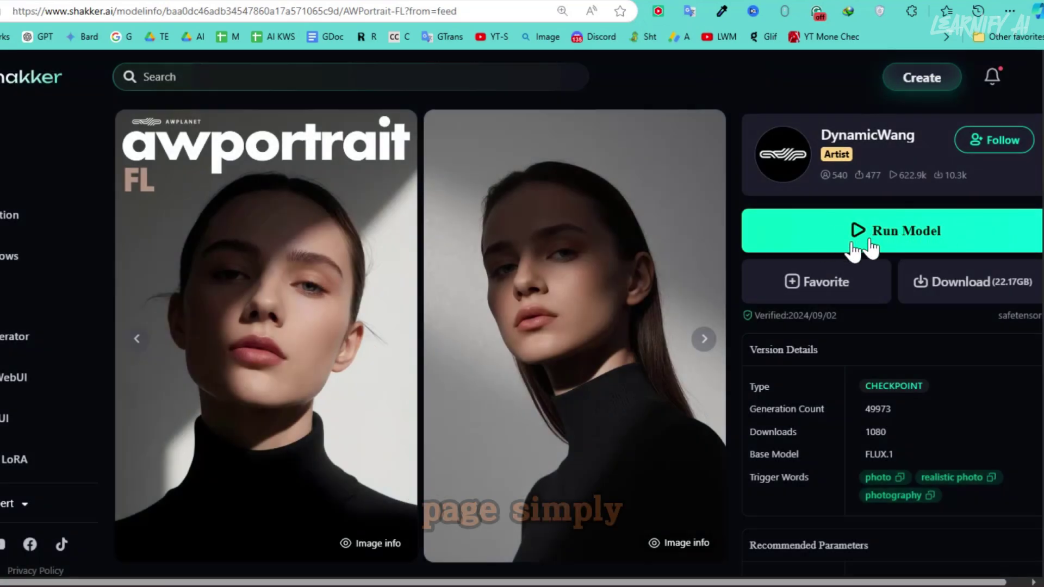
Step: Load the Portrait Photography checkpoint in the generator and copy the portrait prompt from Google Docs
{"action": "left_click", "coordinate": [811, 243]}
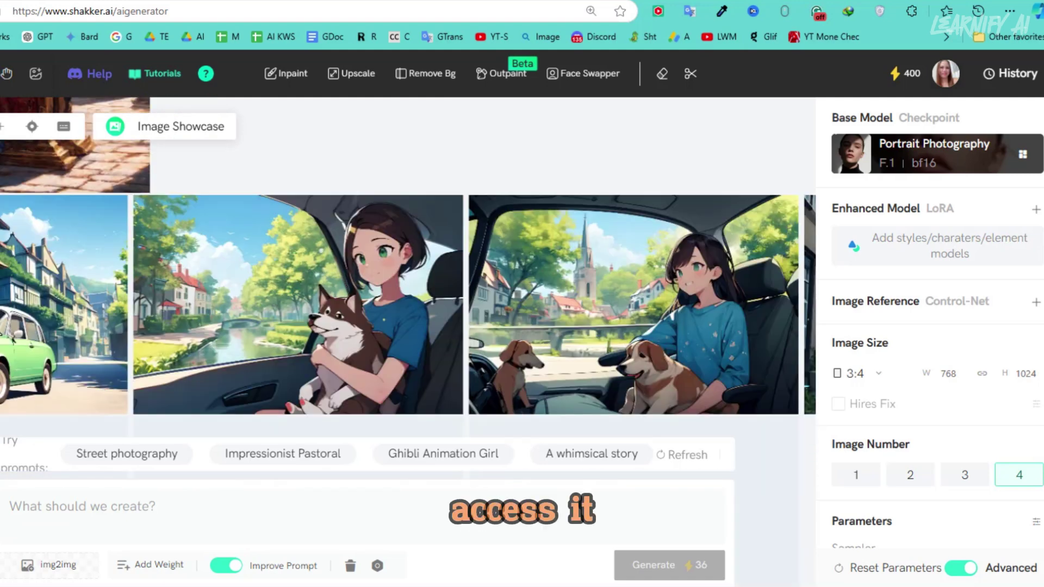
{"action": "mouse_move", "coordinate": [1, 333]}
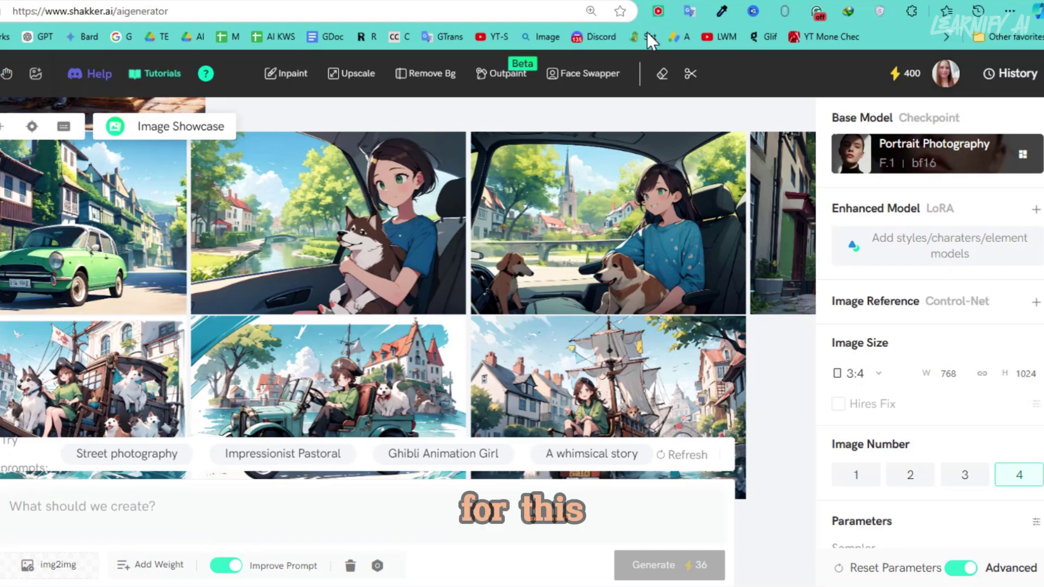
{"action": "key", "text": "ctrl+Tab"}
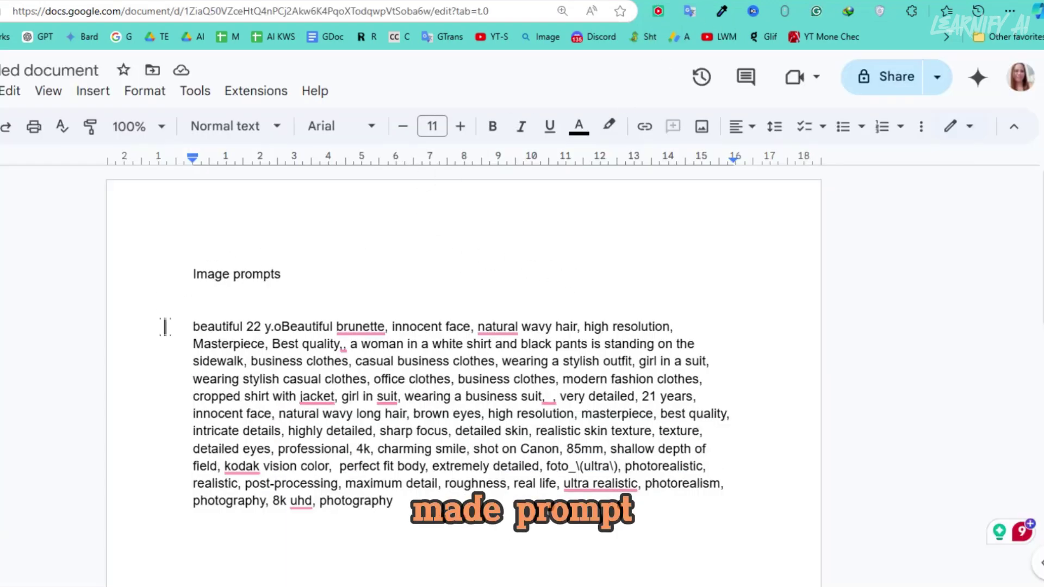
{"action": "left_click_drag", "start_coordinate": [194, 327], "coordinate": [400, 501]}
{"action": "right_click", "coordinate": [449, 443]}
{"action": "left_click", "coordinate": [493, 173]}
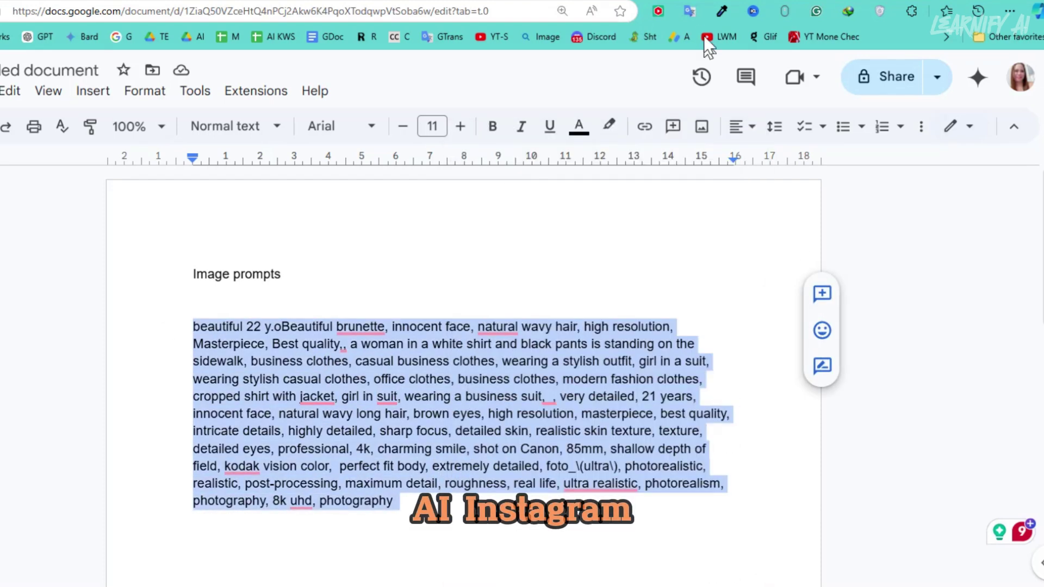
{"action": "key", "text": "ctrl+Tab"}
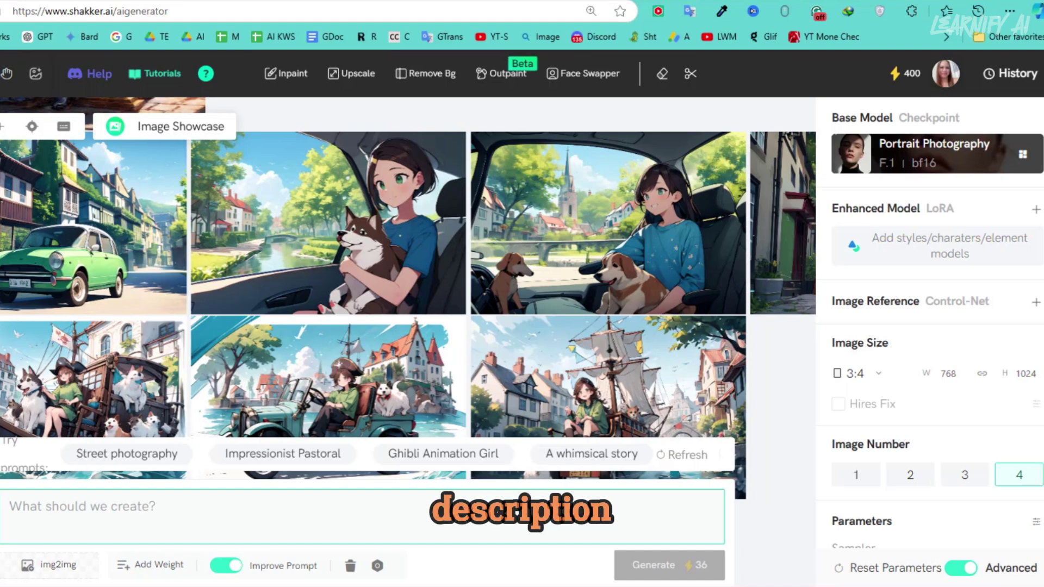
Step: Paste the portrait prompt and add the Fashion Portraits with Texture LoRA at 0.9
{"action": "key", "text": "ctrl+v"}
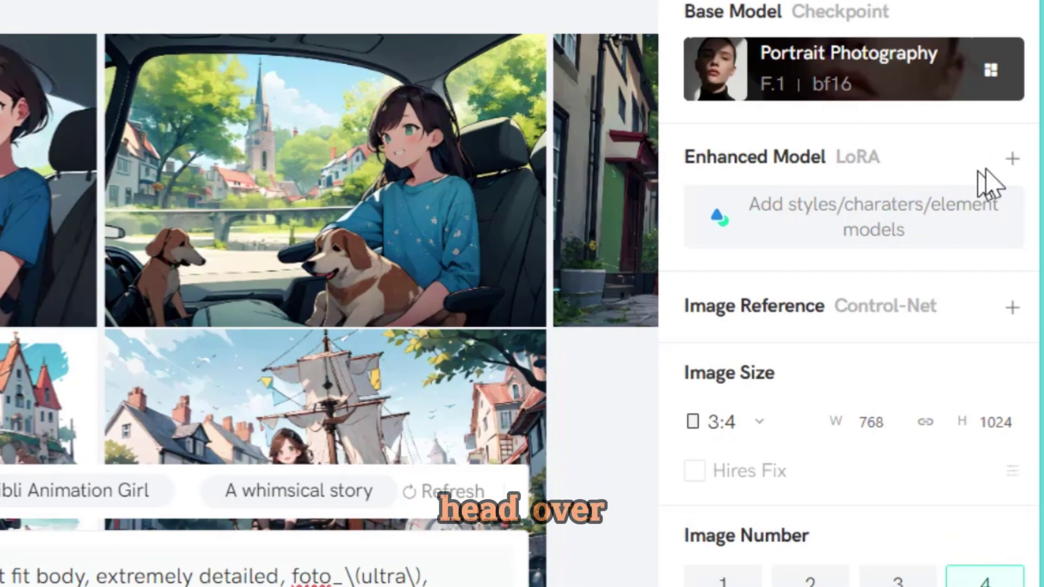
{"action": "left_click", "coordinate": [1012, 161]}
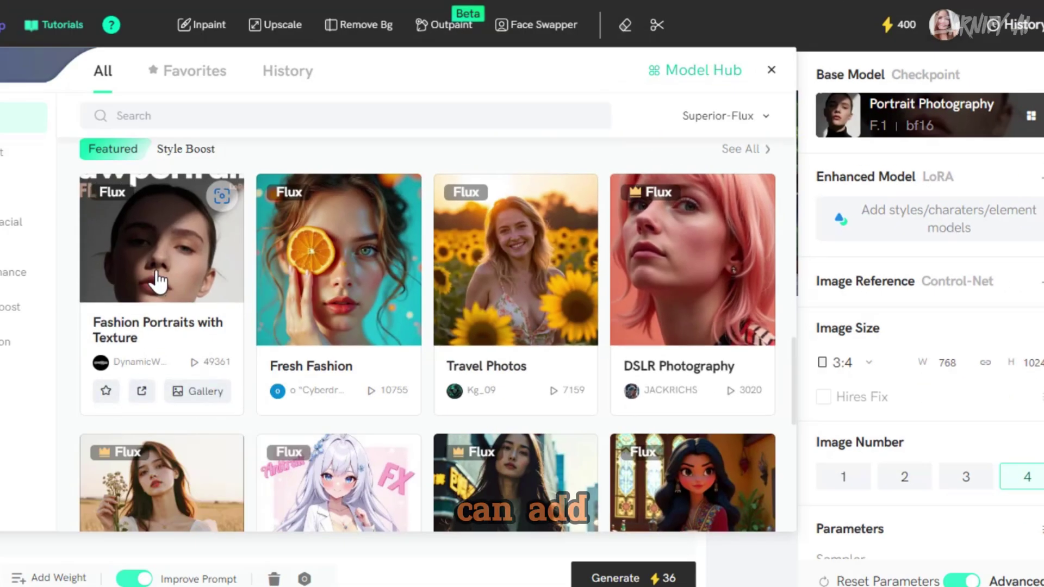
{"action": "left_click", "coordinate": [157, 280]}
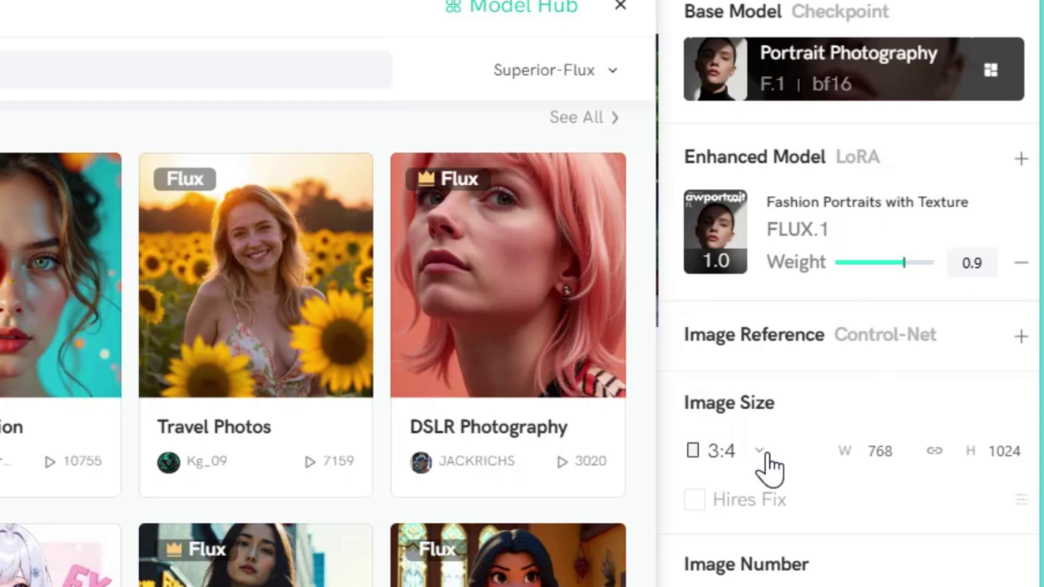
Step: Set the image size to custom 1024×1024
{"action": "left_click", "coordinate": [764, 454]}
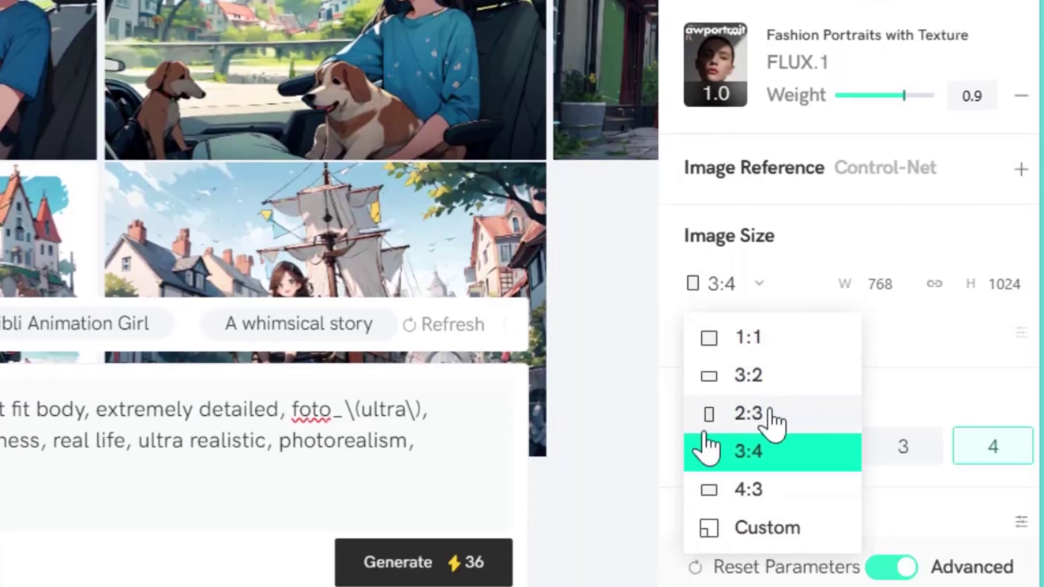
{"action": "left_click", "coordinate": [762, 586]}
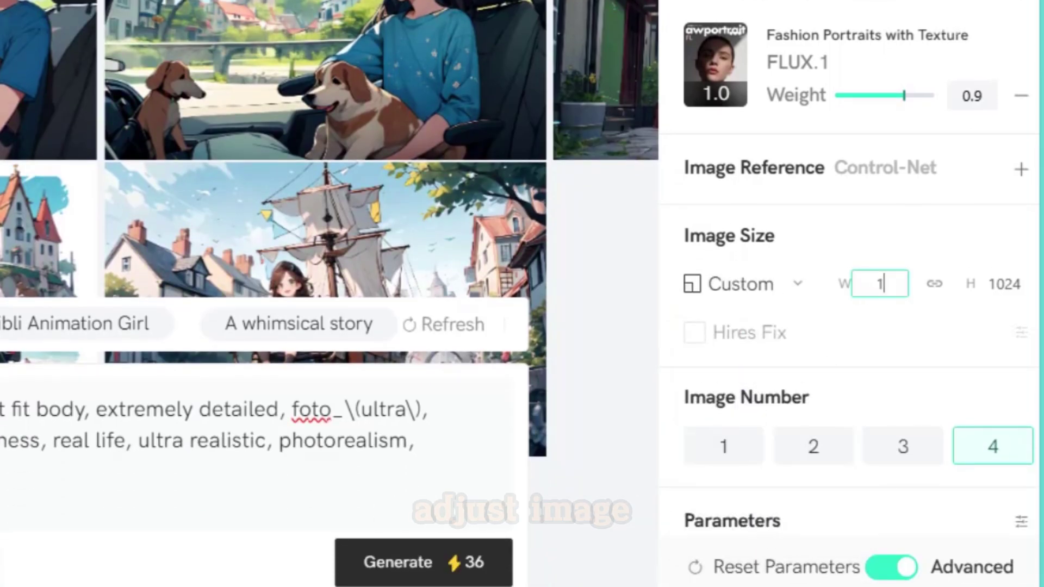
{"action": "scroll", "coordinate": [924, 343], "scroll_direction": "down", "scroll_amount": 4}
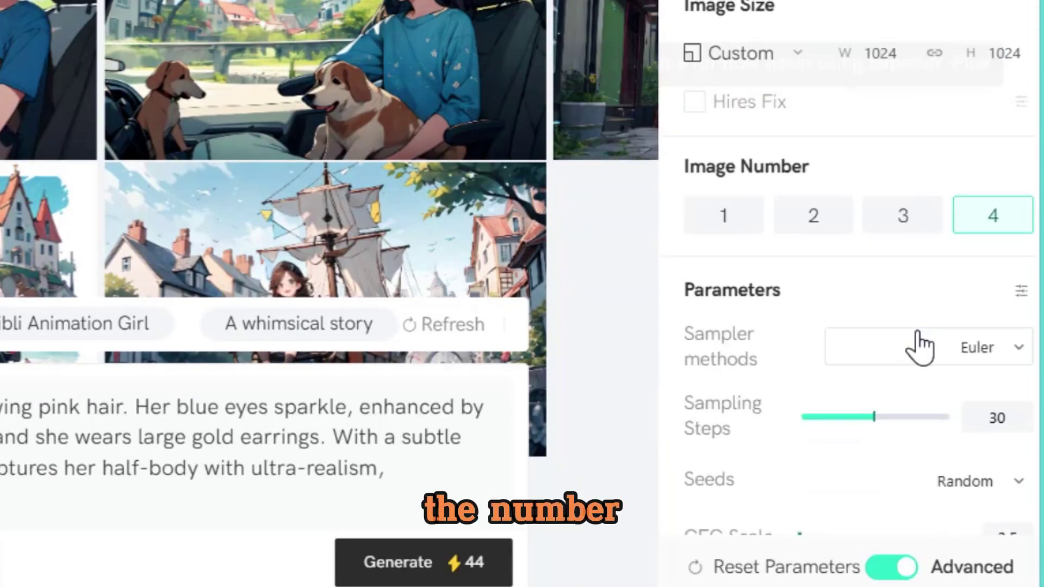
{"action": "scroll", "coordinate": [917, 343], "scroll_direction": "down", "scroll_amount": 3}
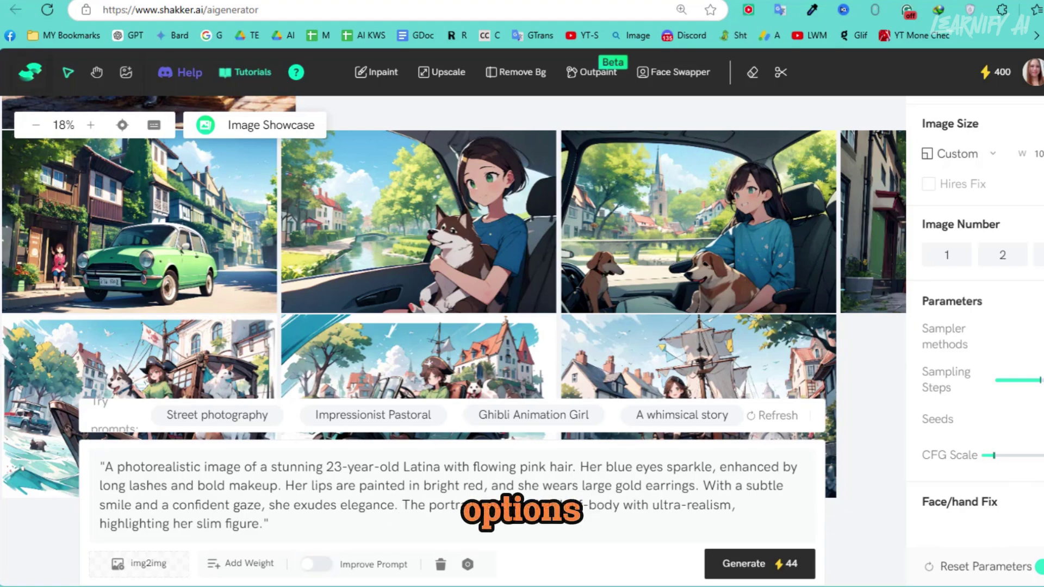
Step: Generate the four pink-haired portraits and download the third one, Image 50
{"action": "left_click", "coordinate": [731, 565]}
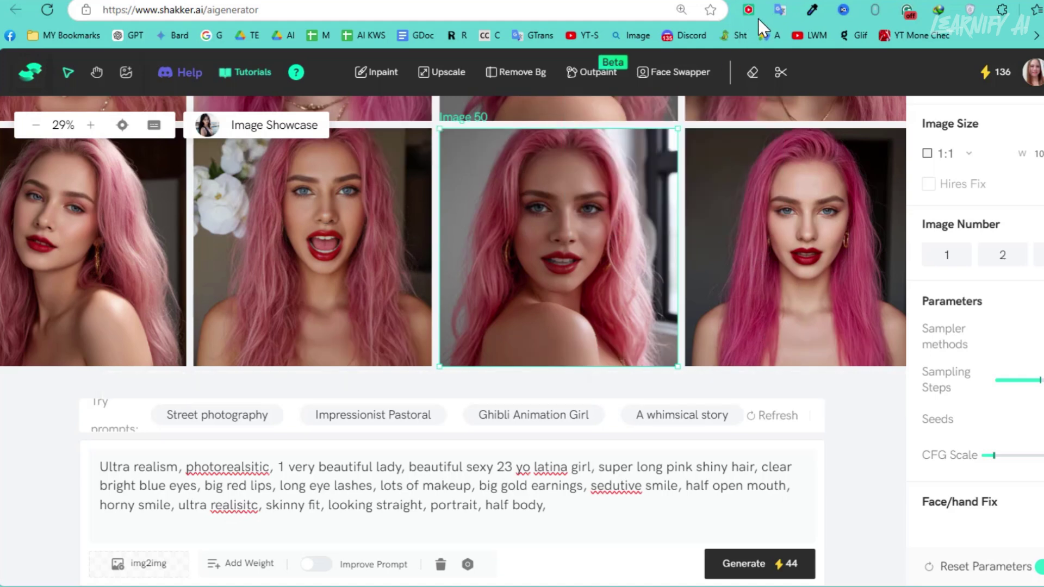
{"action": "mouse_move", "coordinate": [390, 72]}
{"action": "mouse_move", "coordinate": [449, 79]}
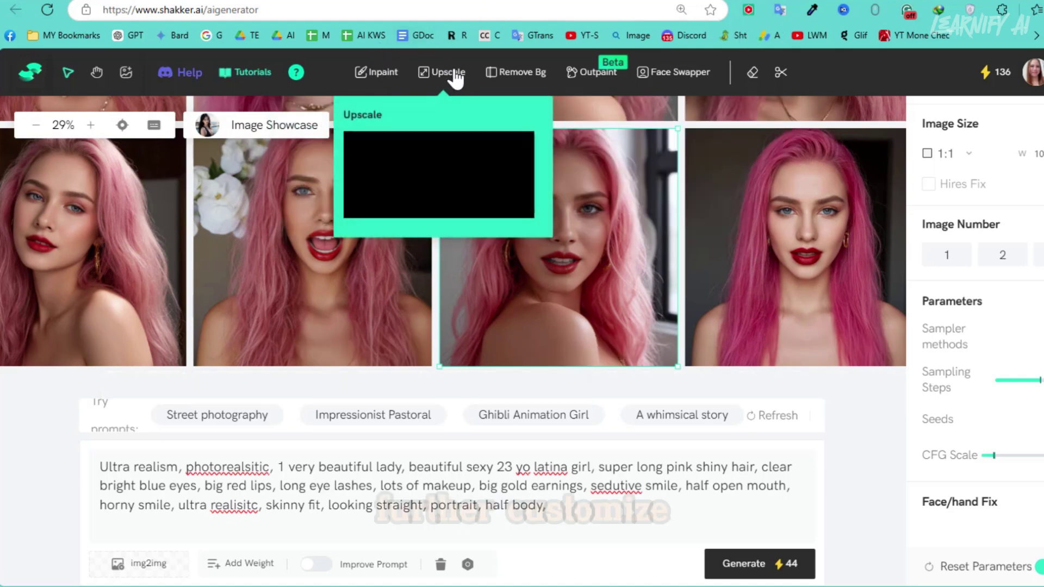
{"action": "mouse_move", "coordinate": [505, 81]}
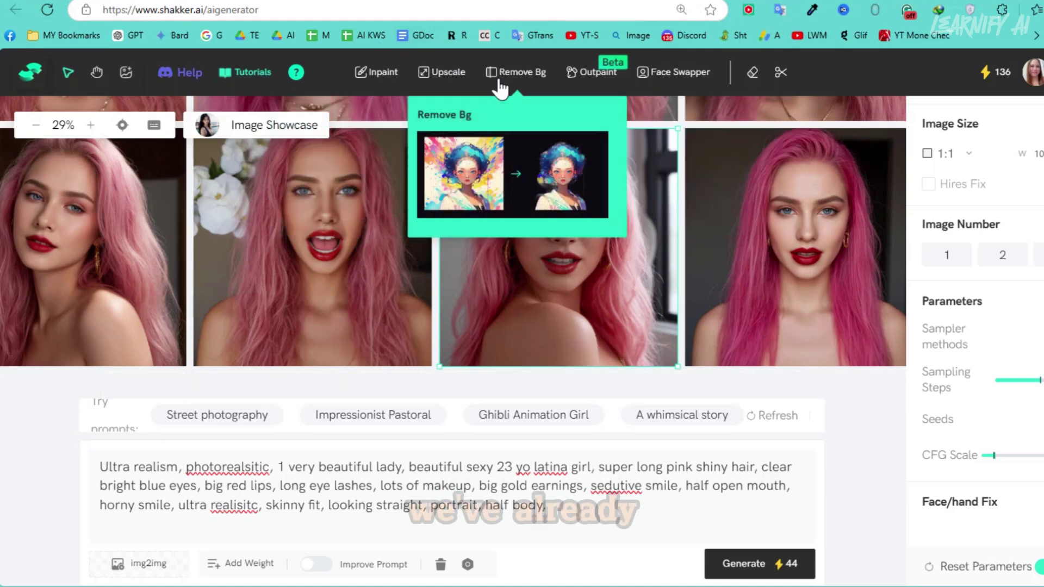
{"action": "mouse_move", "coordinate": [599, 79]}
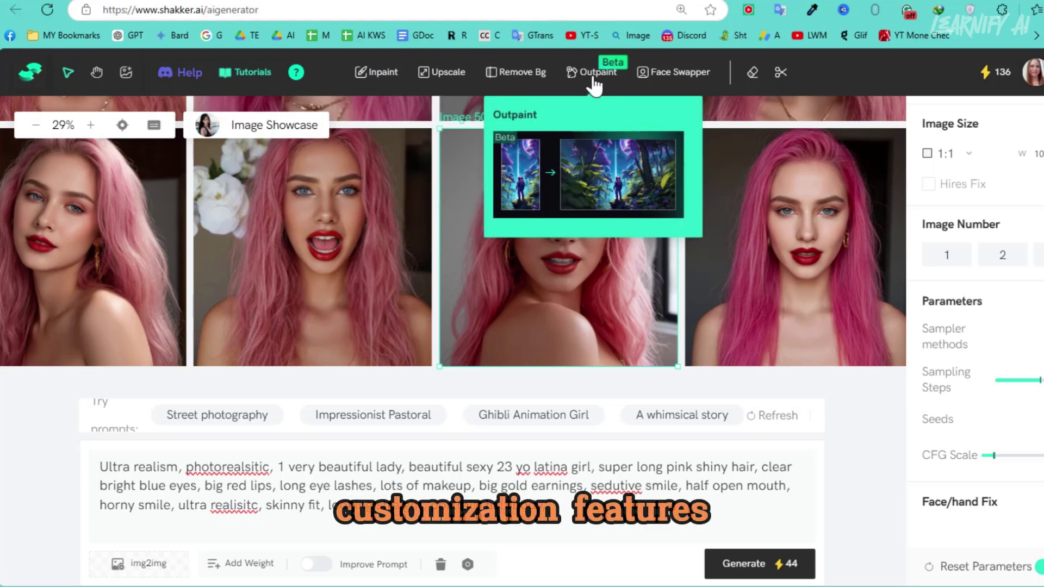
{"action": "mouse_move", "coordinate": [688, 84]}
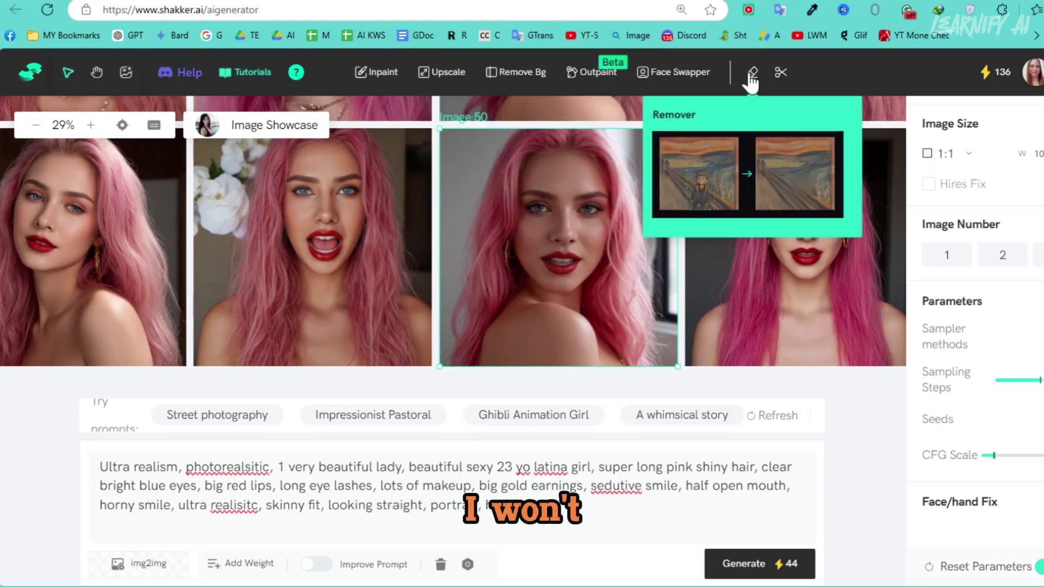
{"action": "mouse_move", "coordinate": [782, 81]}
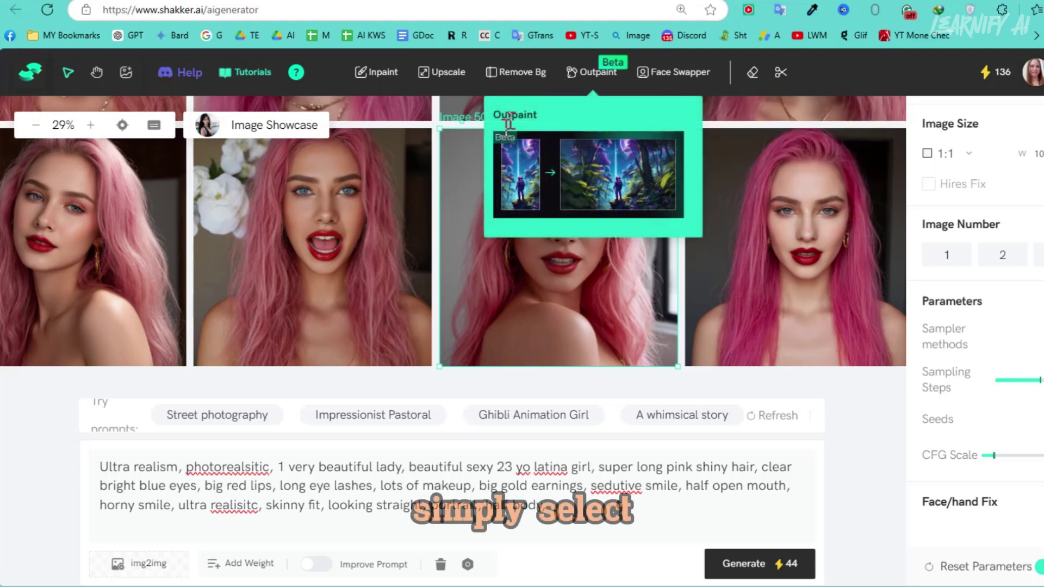
{"action": "mouse_move", "coordinate": [555, 281]}
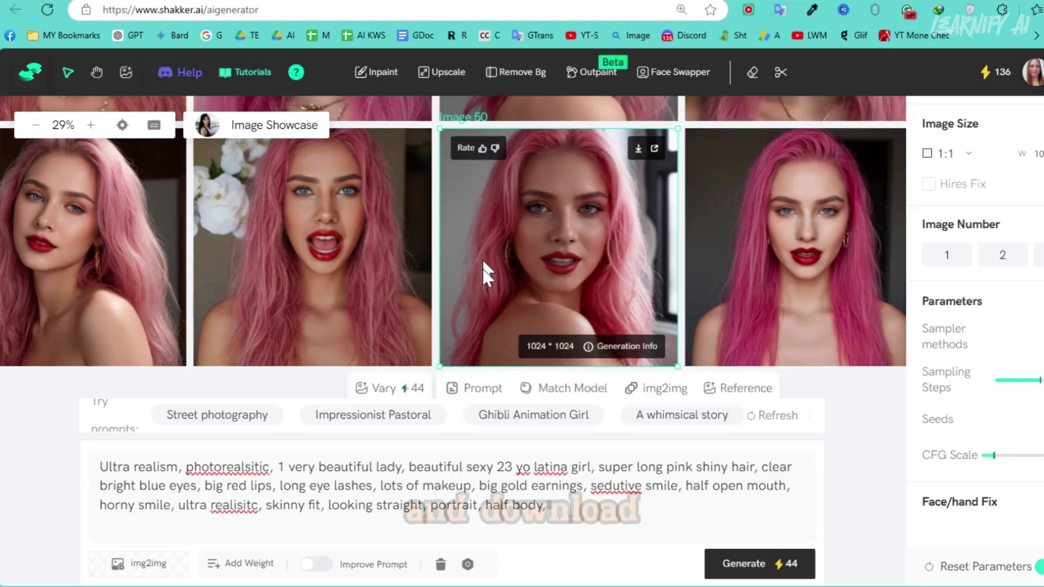
{"action": "left_click", "coordinate": [638, 151]}
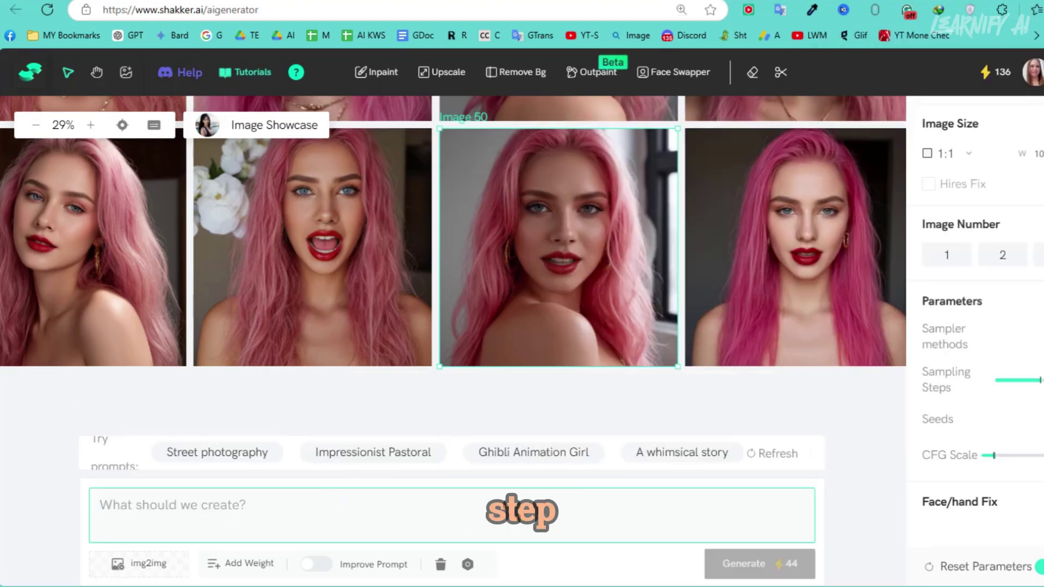
Step: Paste the Canon 85mm photographic prompt and enlarge the view of the generated images
{"action": "key", "text": "ctrl+v"}
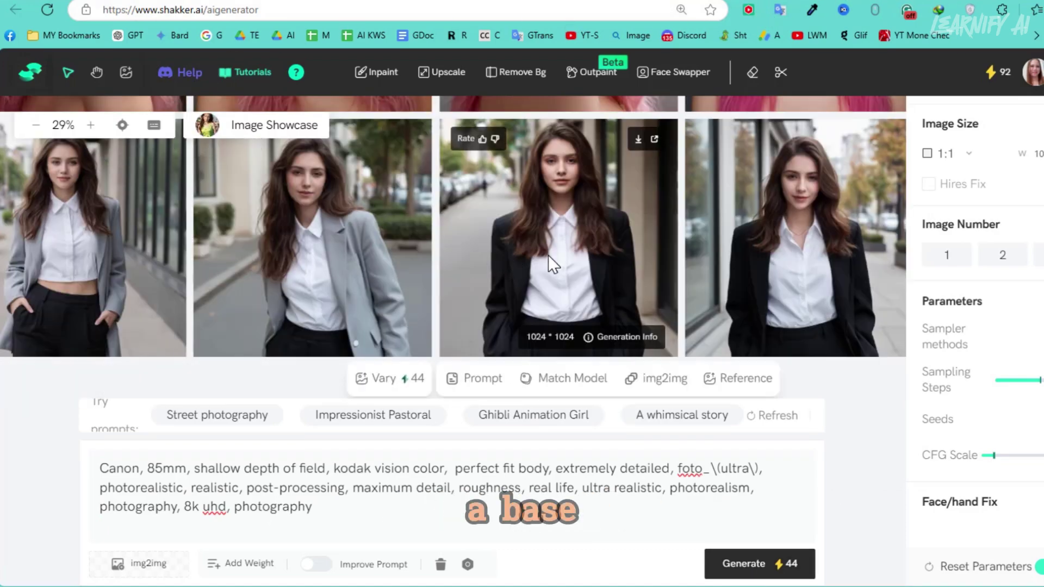
{"action": "scroll", "coordinate": [478, 277], "scroll_direction": "up", "scroll_amount": 4}
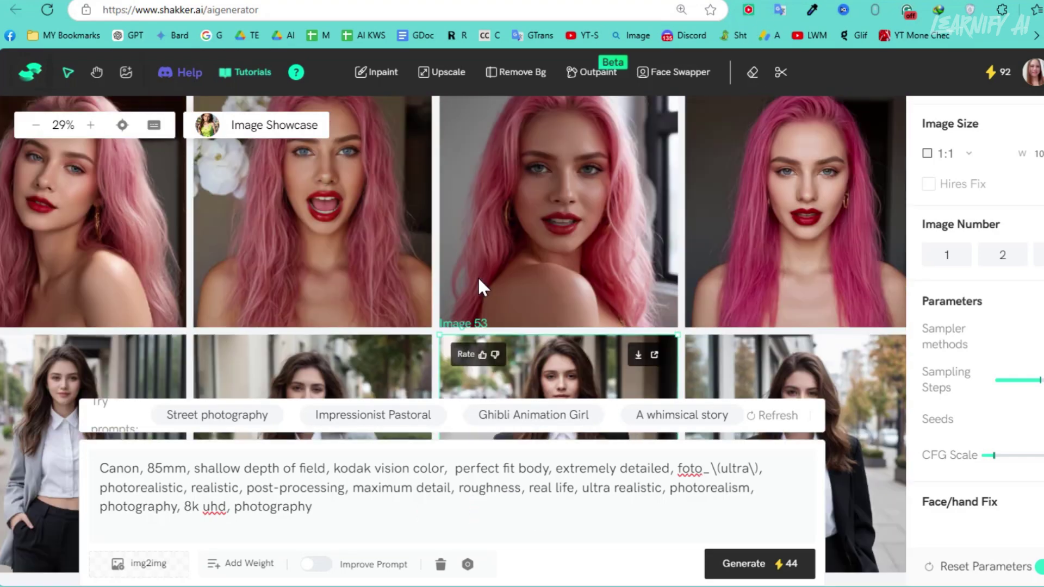
{"action": "scroll", "coordinate": [478, 276], "scroll_direction": "down", "scroll_amount": 3}
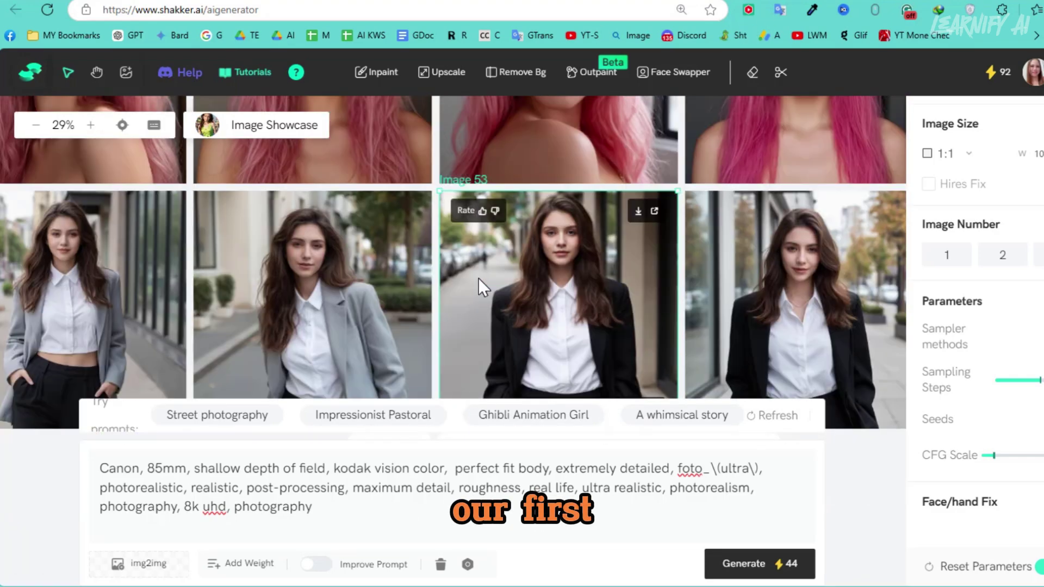
{"action": "left_click", "coordinate": [88, 128]}
{"action": "left_click", "coordinate": [88, 129]}
{"action": "left_click", "coordinate": [88, 129]}
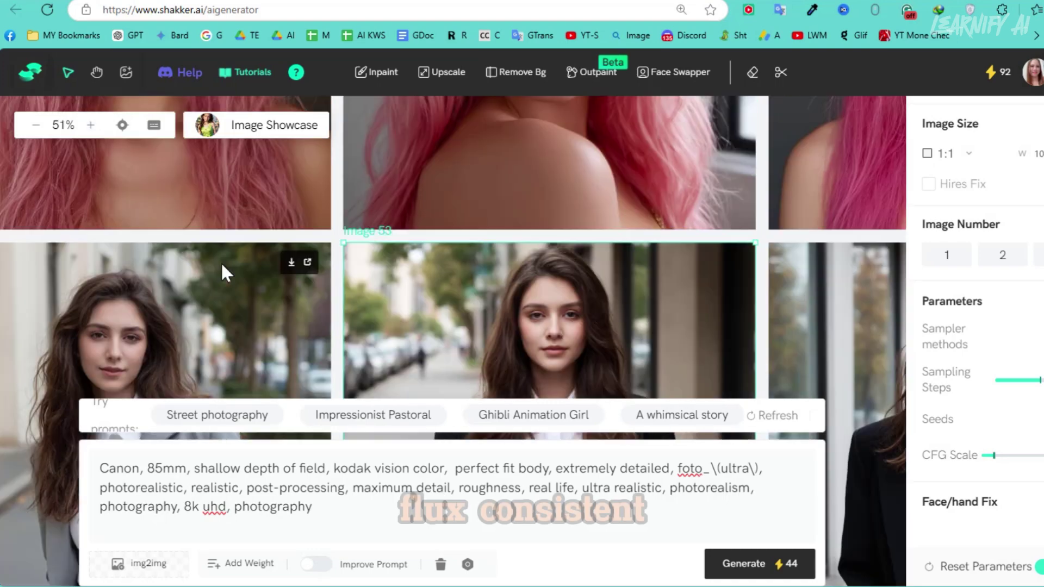
{"action": "scroll", "coordinate": [225, 260], "scroll_direction": "up", "scroll_amount": 4}
{"action": "scroll", "coordinate": [227, 260], "scroll_direction": "down", "scroll_amount": 6}
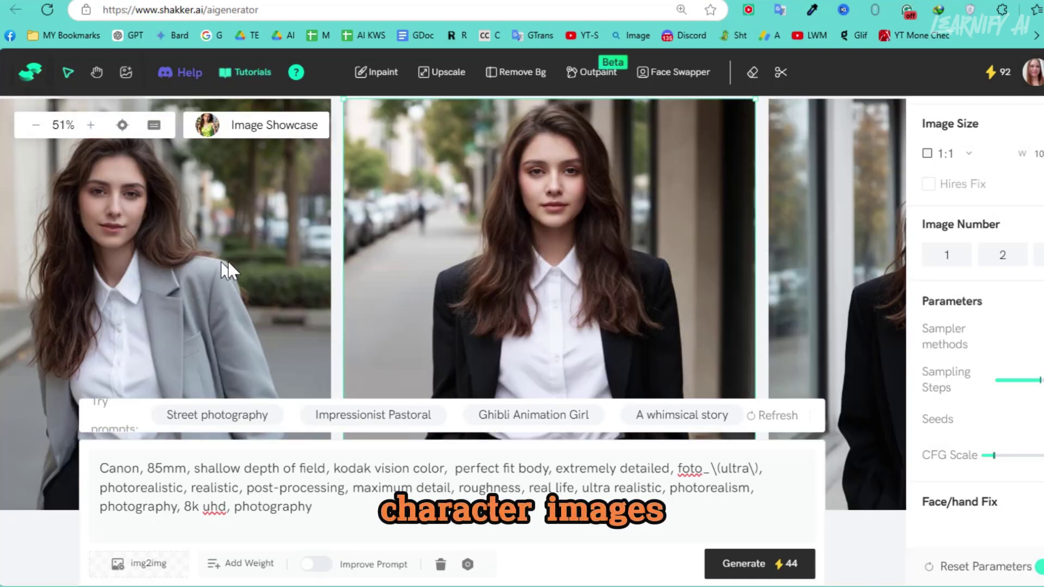
{"action": "scroll", "coordinate": [227, 259], "scroll_direction": "down", "scroll_amount": 3}
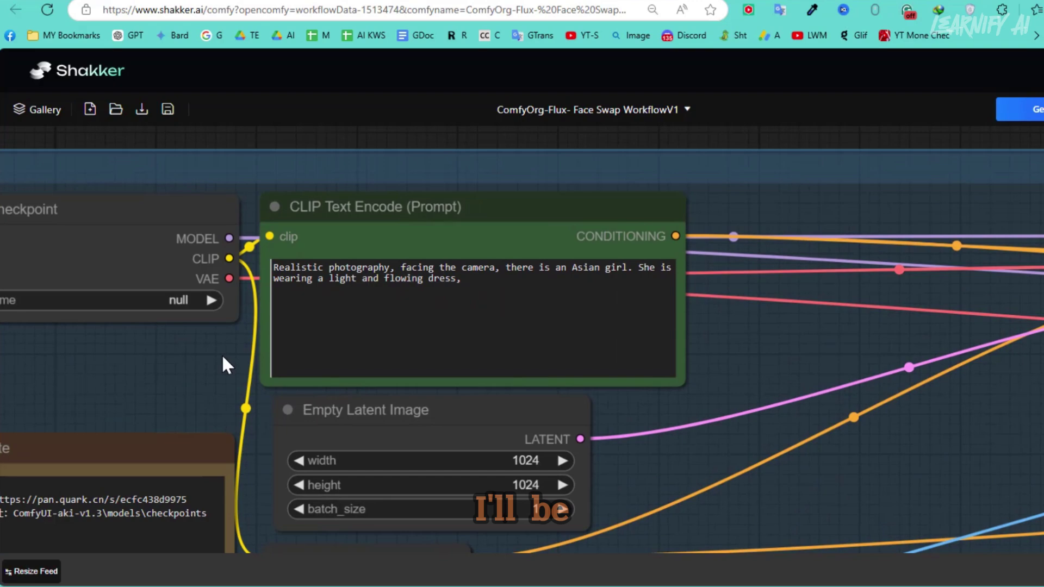
Step: Search 'Flux Faceswap' and scroll the Workflows results to the ComfyOrg-Flux face swap card
{"action": "left_click_drag", "start_coordinate": [228, 365], "coordinate": [353, 326]}
{"action": "left_click", "coordinate": [625, 246]}
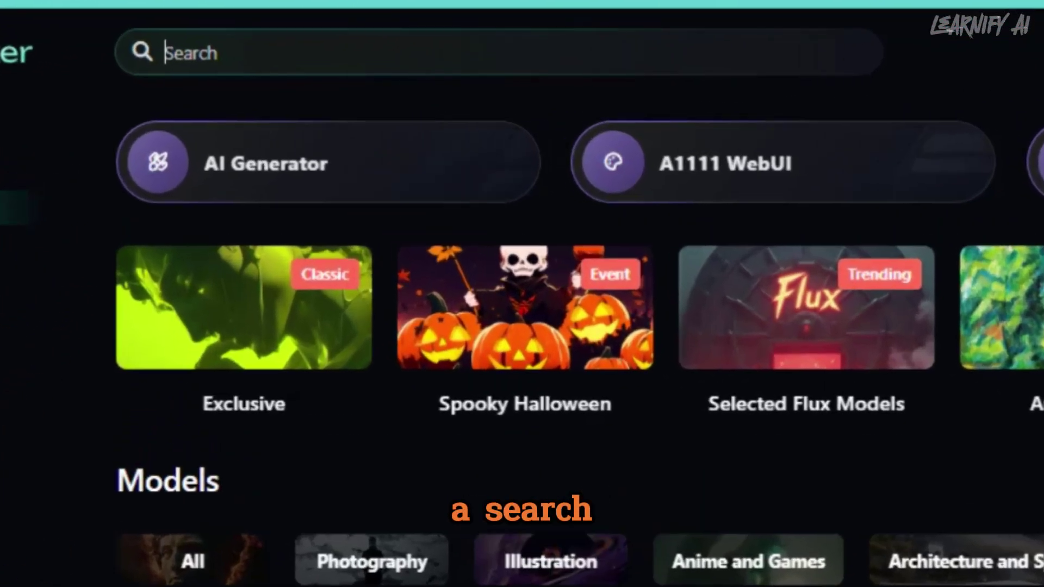
{"action": "type", "text": "Flux Faceswap"}
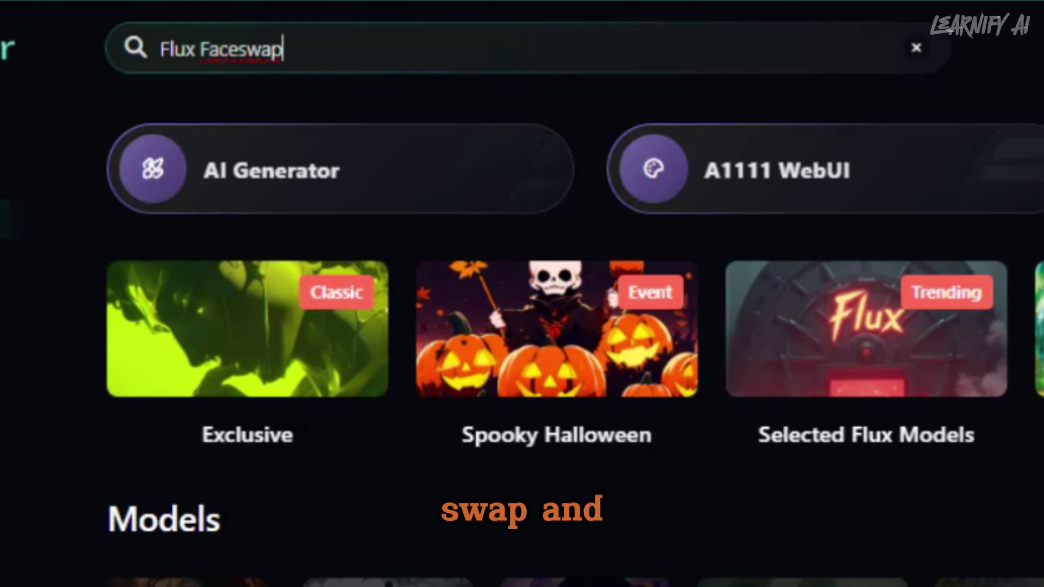
{"action": "key", "text": "Return"}
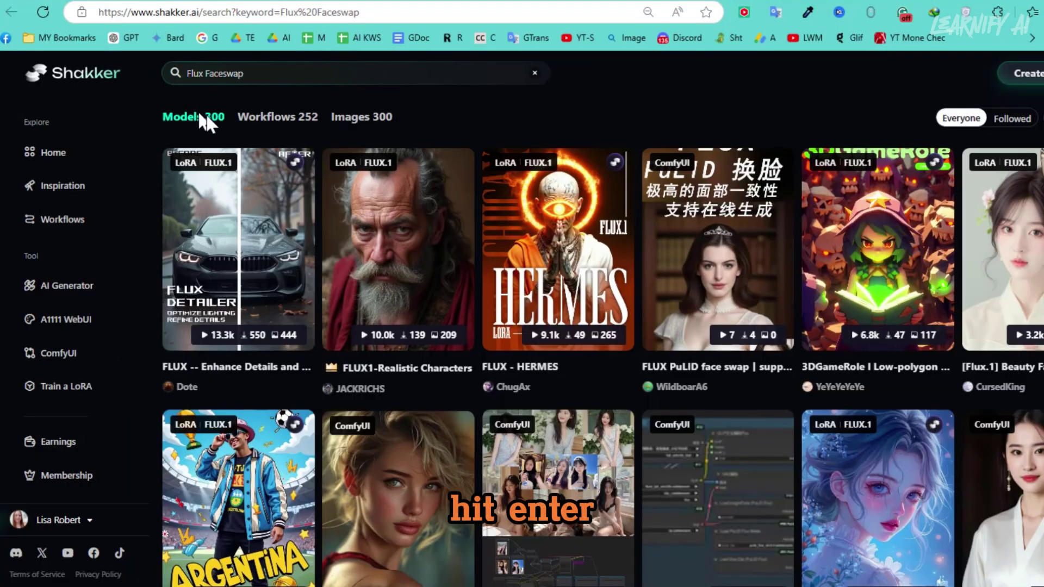
{"action": "left_click", "coordinate": [276, 121]}
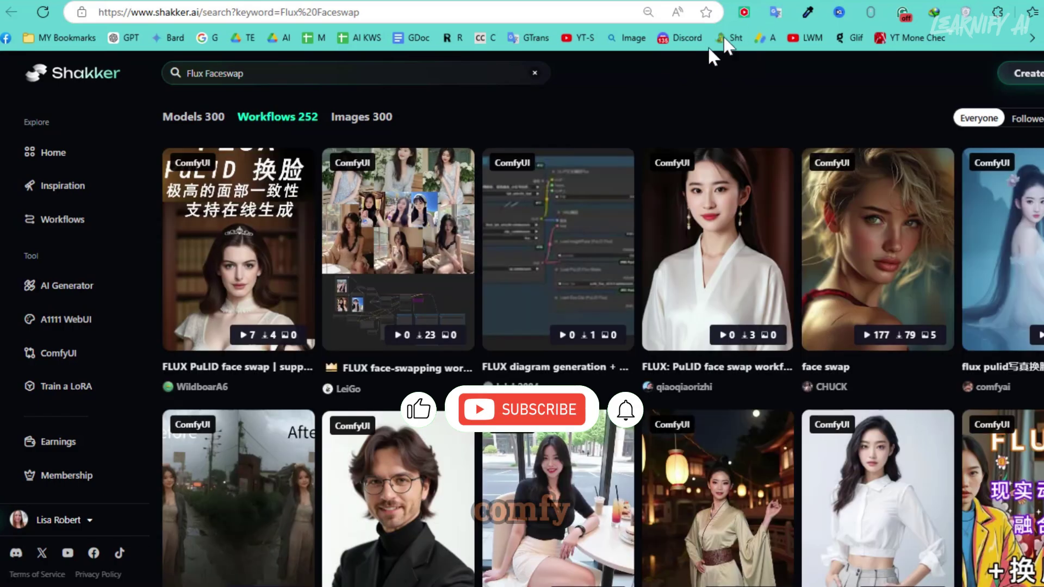
{"action": "scroll", "coordinate": [785, 381], "scroll_direction": "down", "scroll_amount": 5}
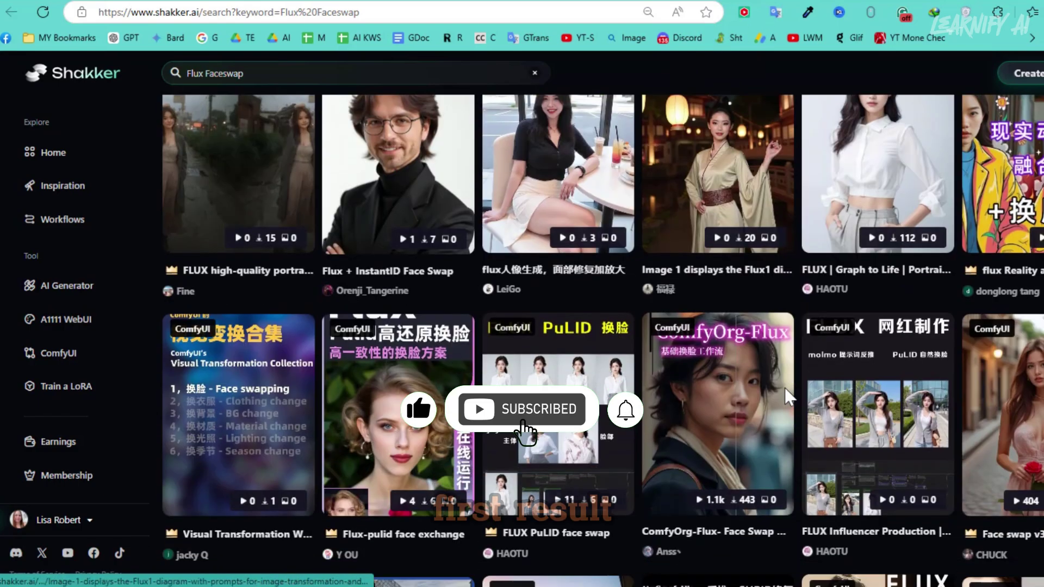
{"action": "scroll", "coordinate": [789, 397], "scroll_direction": "down", "scroll_amount": 1}
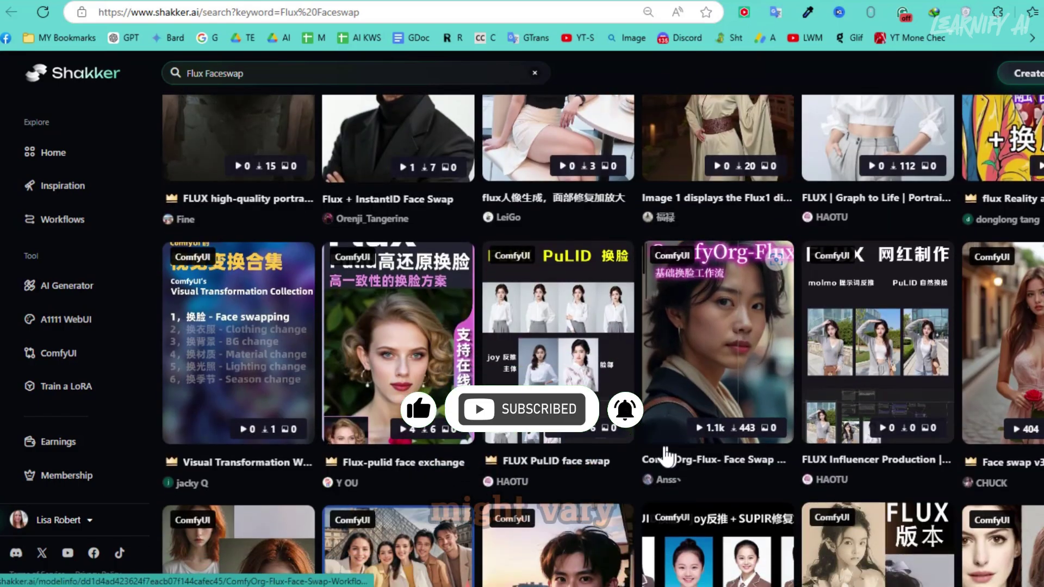
Step: Open the ComfyOrg-Flux face swap workflow in ComfyUI
{"action": "left_click", "coordinate": [722, 361]}
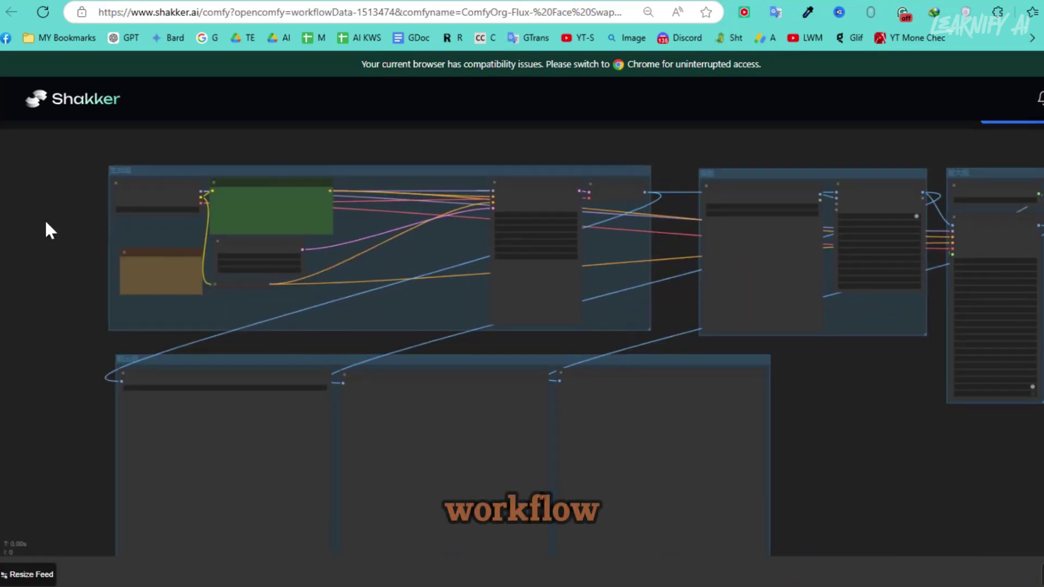
{"action": "scroll", "coordinate": [103, 220], "scroll_direction": "up", "scroll_amount": 10}
{"action": "scroll", "coordinate": [138, 306], "scroll_direction": "up", "scroll_amount": 3}
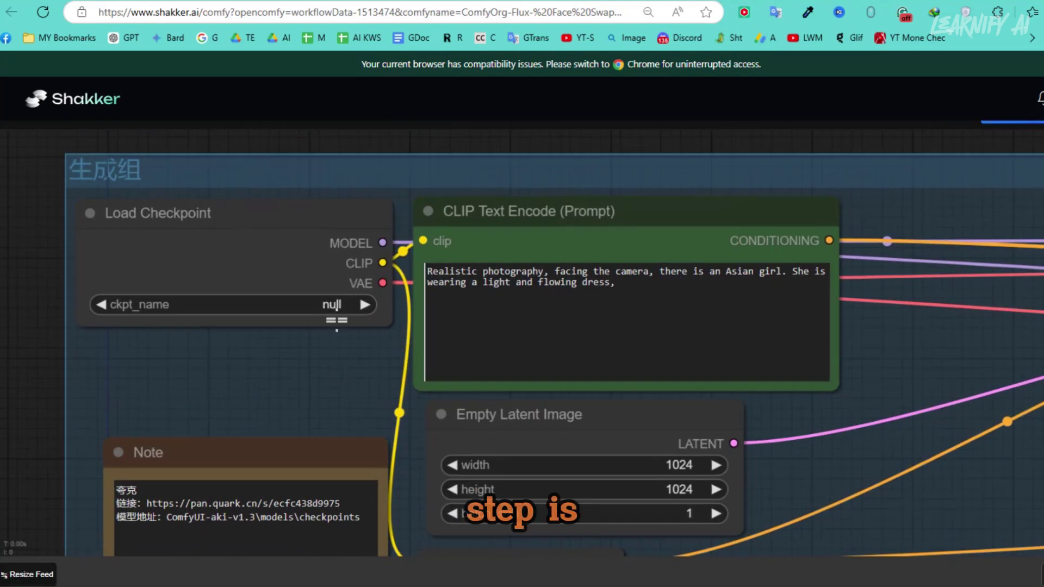
Step: Filter the Load Checkpoint picker from SD 1.5 to Flux.1 base models
{"action": "left_click", "coordinate": [360, 306]}
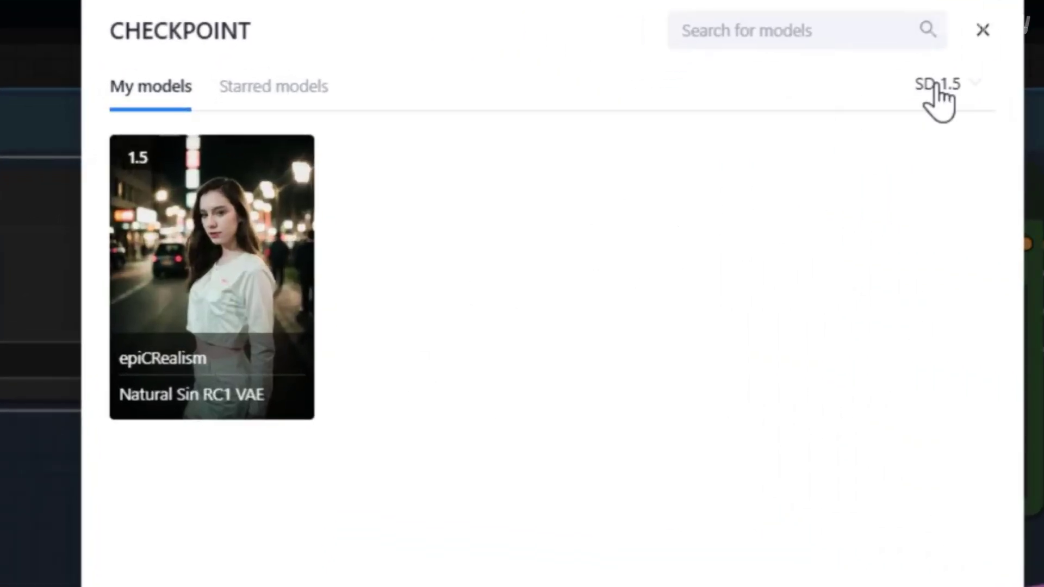
{"action": "left_click", "coordinate": [807, 139]}
{"action": "scroll", "coordinate": [925, 258], "scroll_direction": "down", "scroll_amount": 3}
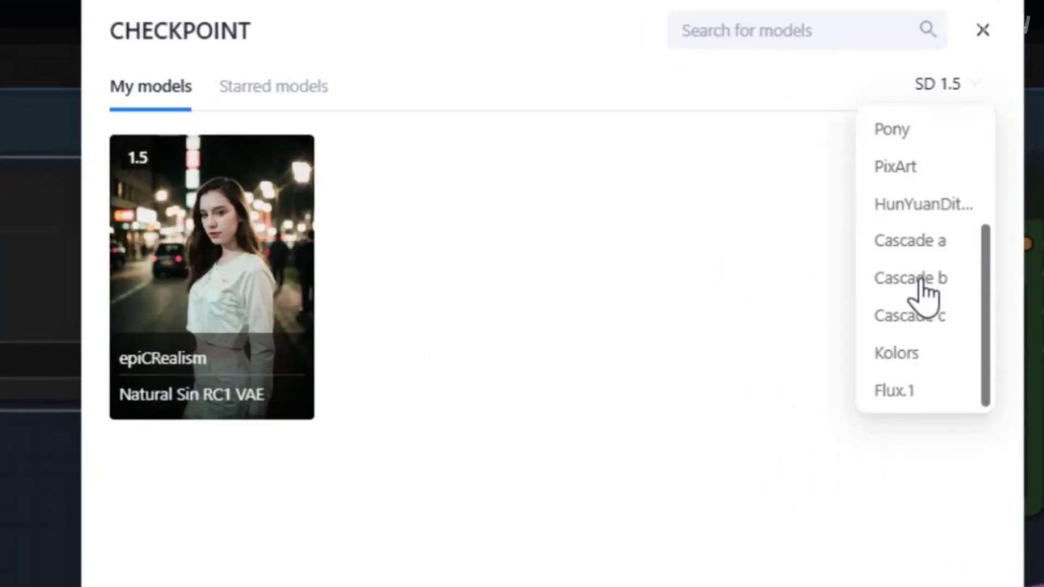
{"action": "left_click", "coordinate": [884, 393]}
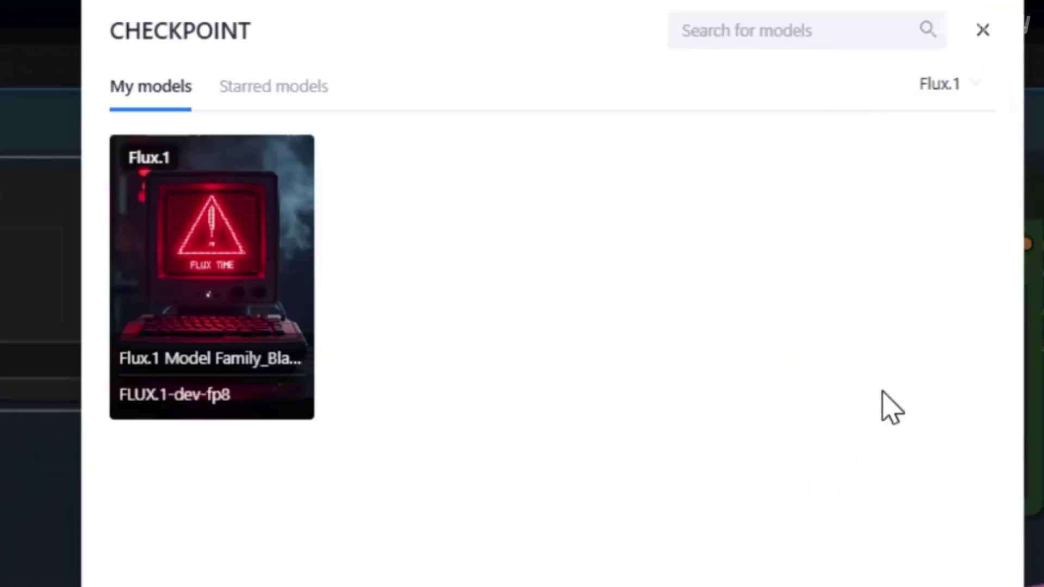
Step: Apply FLUX.1-dev-fp8 to the loader and replace the CLIP Text Encode prompt with the pink-haired portrait prompt
{"action": "mouse_move", "coordinate": [158, 415]}
{"action": "left_click", "coordinate": [112, 405]}
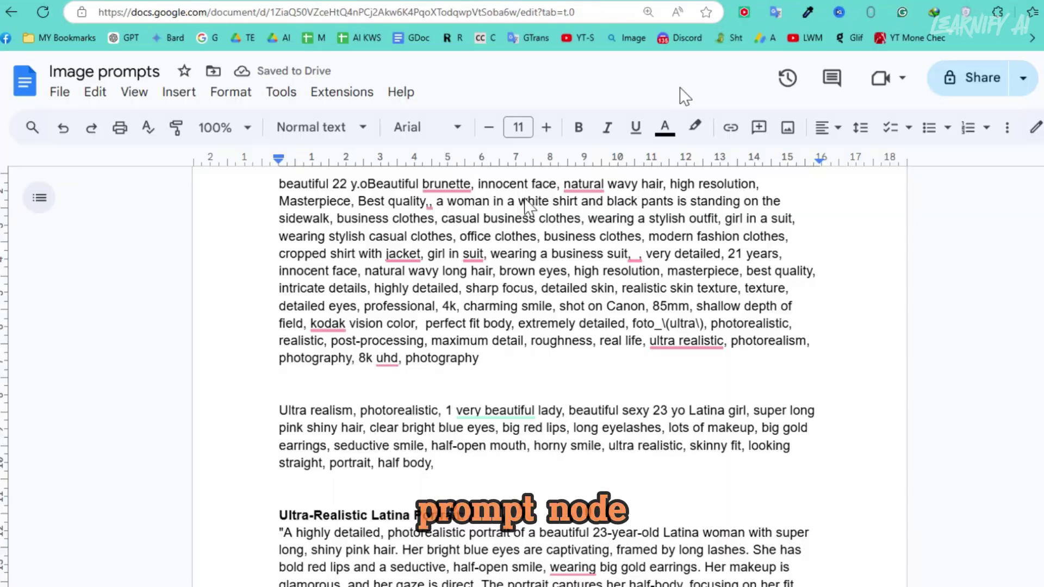
{"action": "left_click_drag", "start_coordinate": [275, 412], "coordinate": [508, 445]}
{"action": "key", "text": "ctrl+c"}
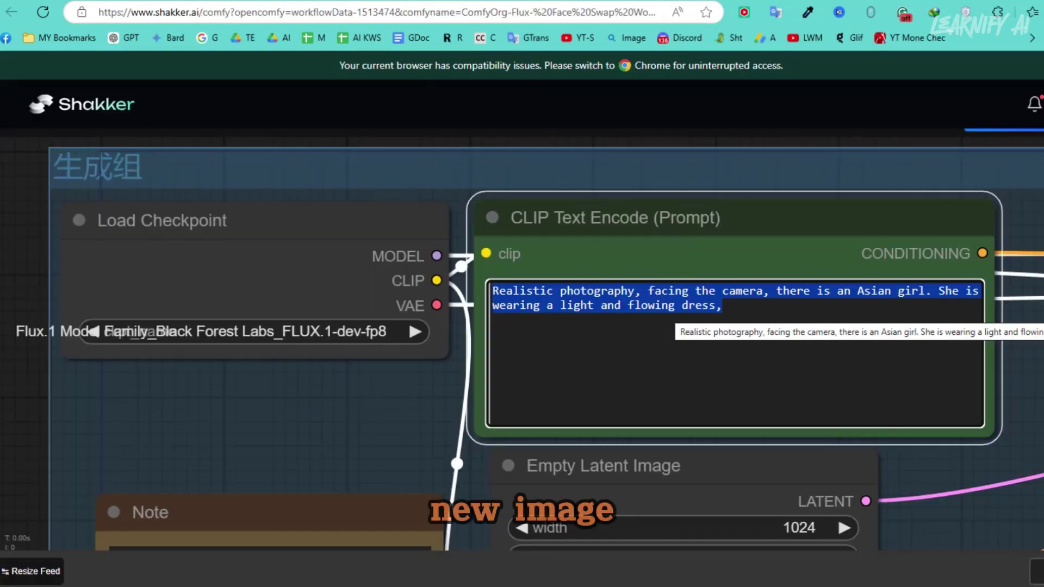
{"action": "key", "text": "BackSpace"}
{"action": "key", "text": "ctrl+v"}
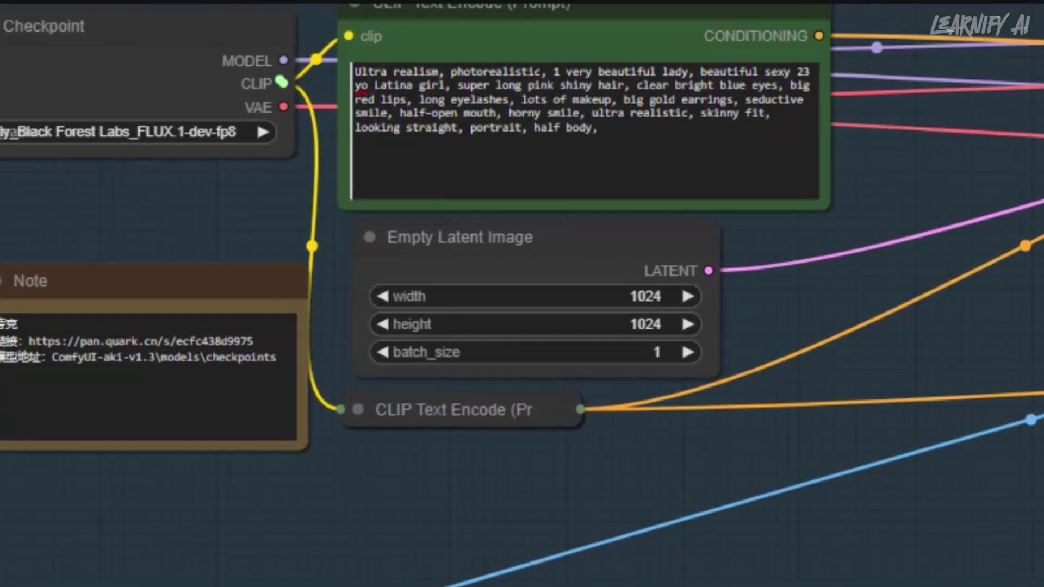
Step: Add a negative CLIPTextEncode node reading 'bad quality, bad image, anime, artistic,'
{"action": "left_click_drag", "start_coordinate": [282, 82], "coordinate": [392, 476]}
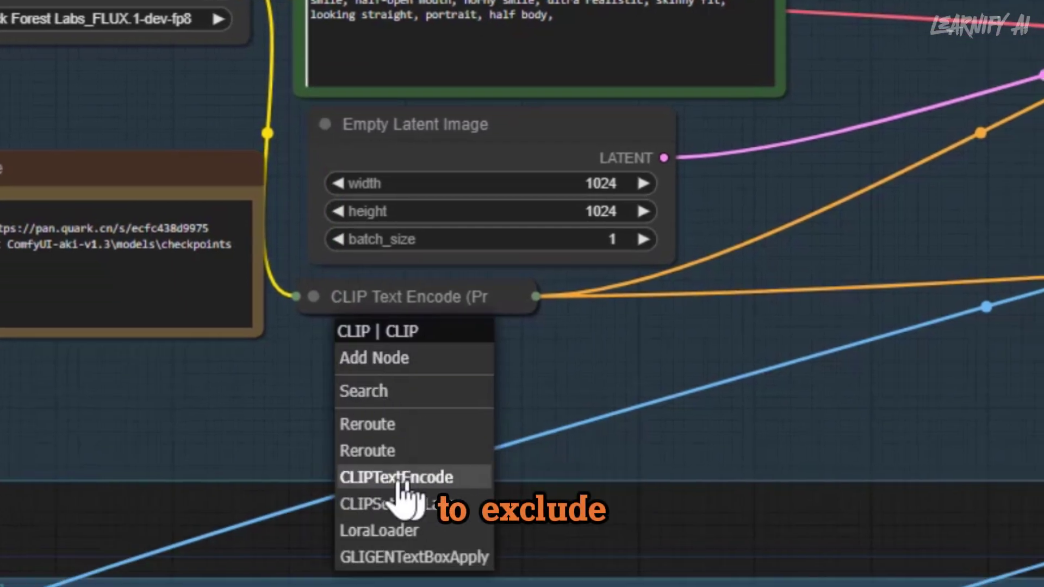
{"action": "left_click", "coordinate": [430, 479]}
{"action": "type", "text": "bad quality, bad image,"}
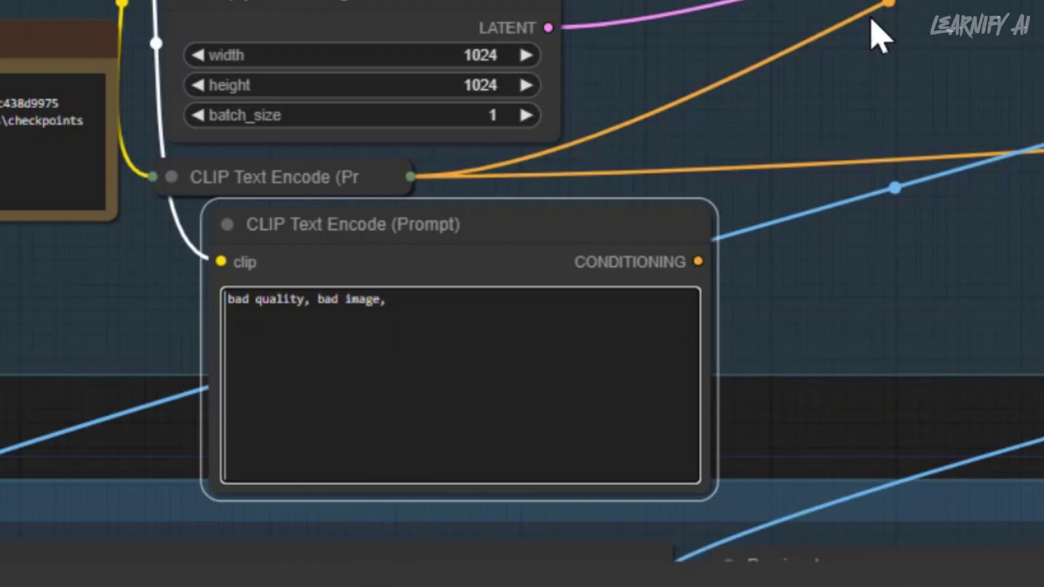
{"action": "type", "text": " anime, artistic,"}
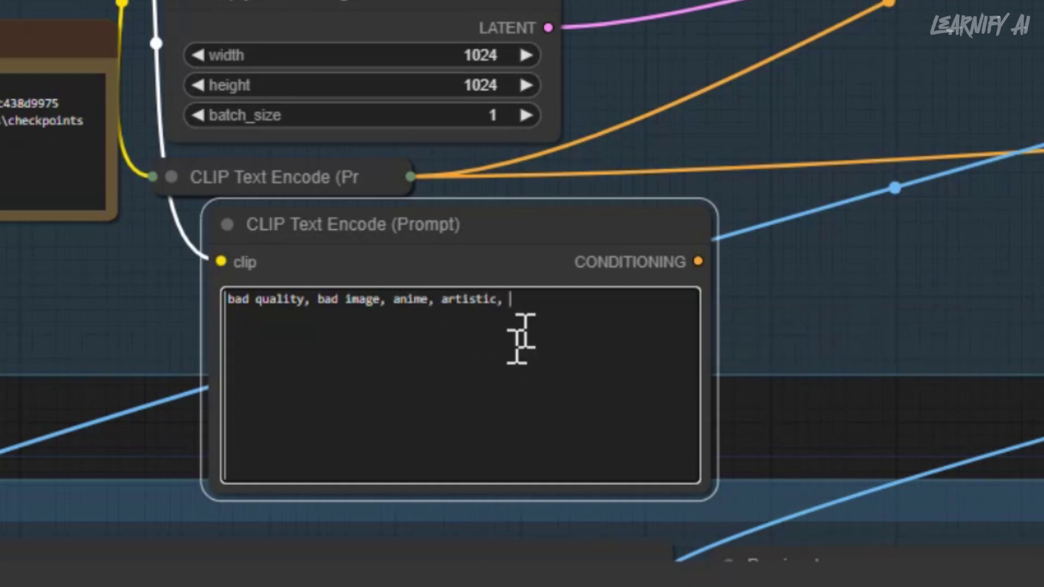
{"action": "mouse_move", "coordinate": [260, 585]}
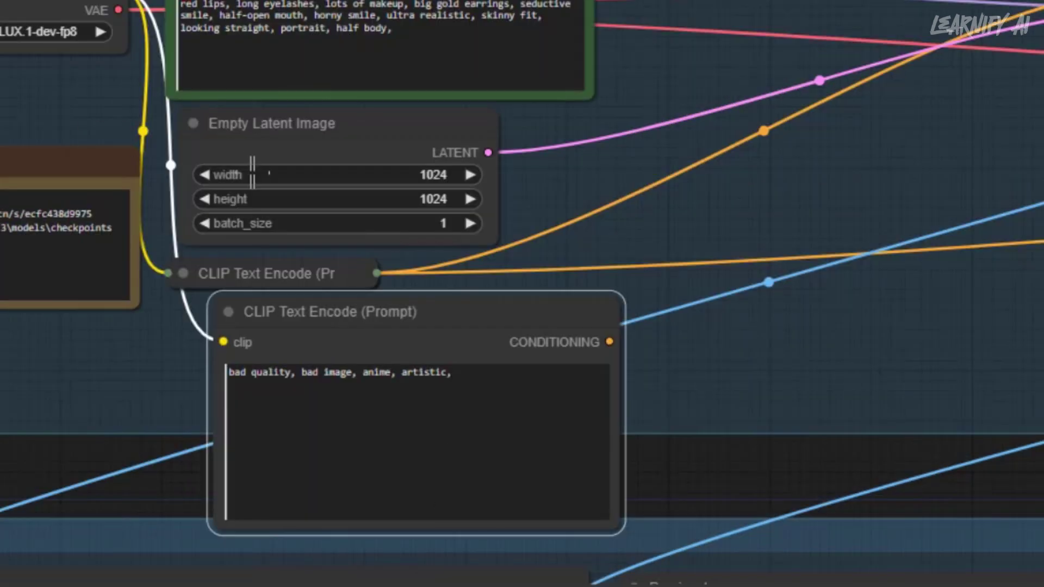
{"action": "left_click", "coordinate": [253, 173]}
{"action": "left_click", "coordinate": [618, 175]}
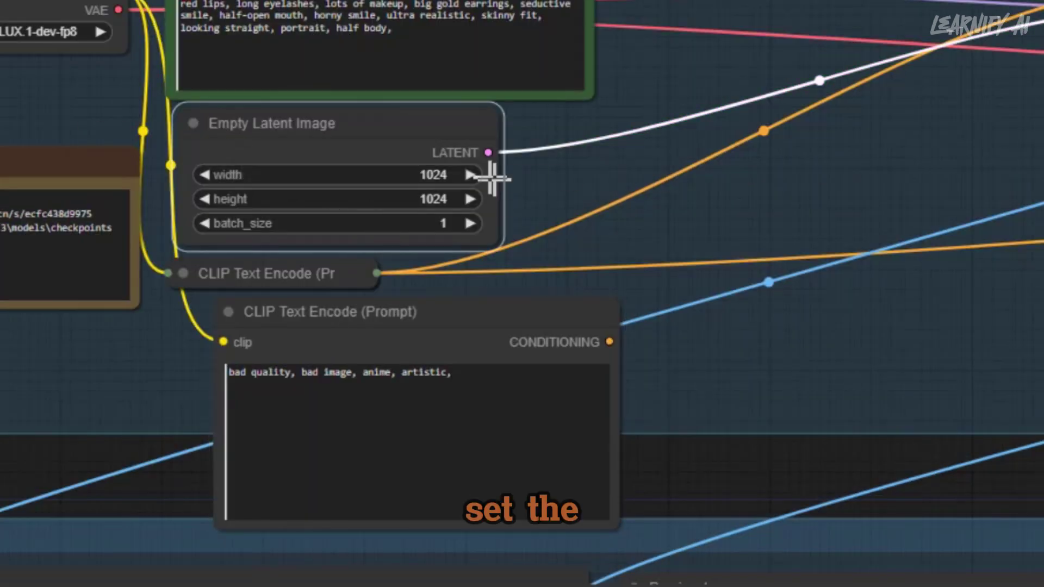
{"action": "left_click", "coordinate": [433, 199]}
{"action": "left_click", "coordinate": [815, 206]}
{"action": "scroll", "coordinate": [535, 241], "scroll_direction": "up", "scroll_amount": 1}
{"action": "left_click", "coordinate": [364, 223]}
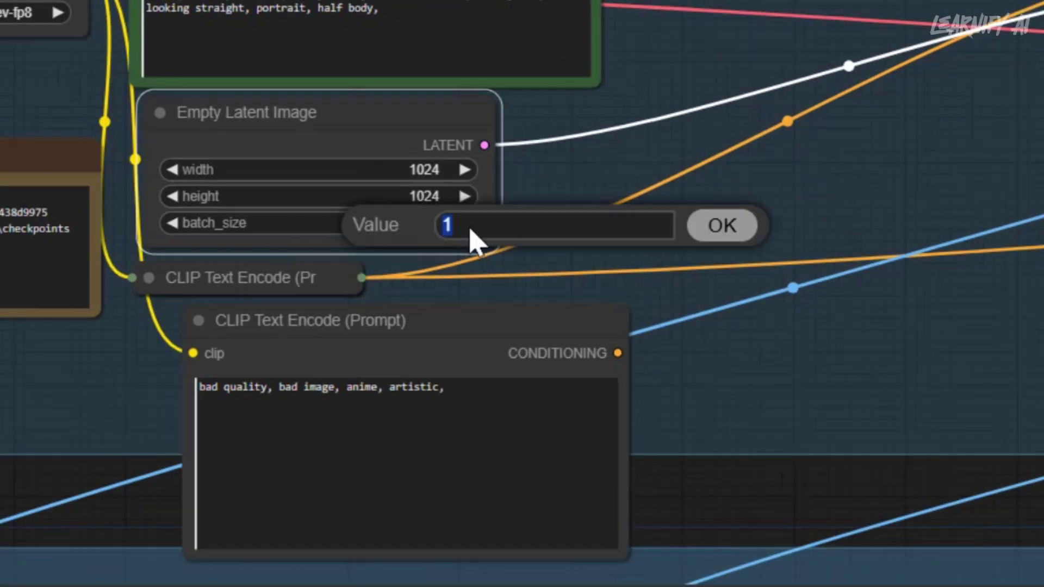
{"action": "left_click", "coordinate": [710, 233]}
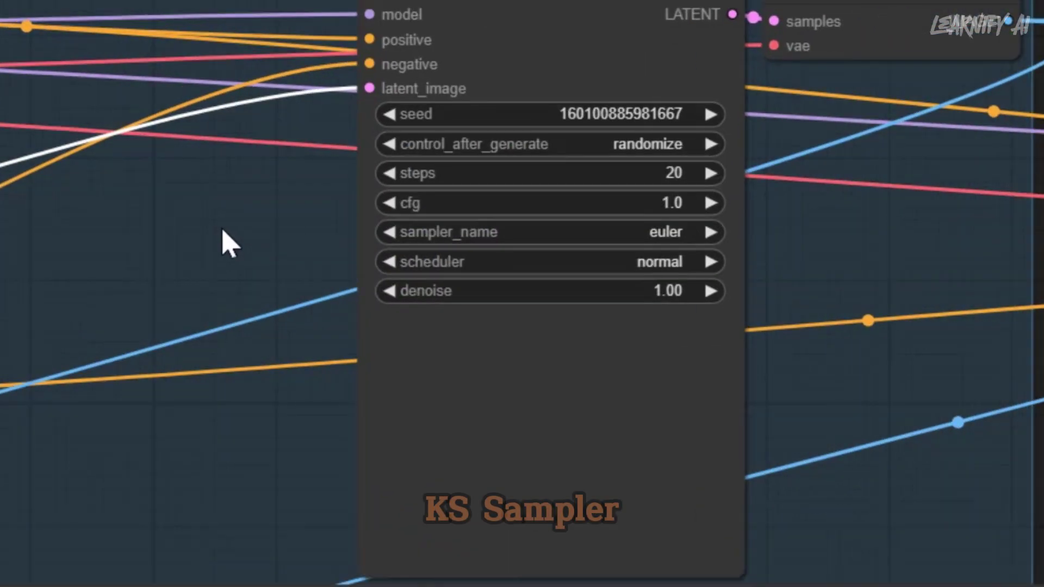
{"action": "left_click", "coordinate": [438, 187]}
{"action": "left_click", "coordinate": [802, 182]}
{"action": "left_click", "coordinate": [446, 217]}
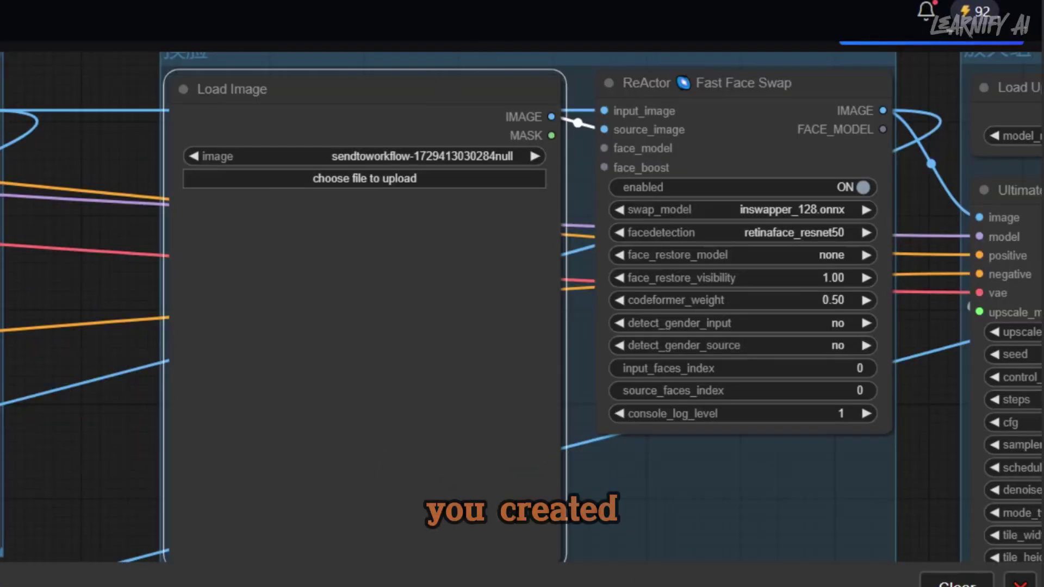
Step: Upload the downloaded pink-haired portrait into the Load Image node as the face source
{"action": "left_click", "coordinate": [381, 85]}
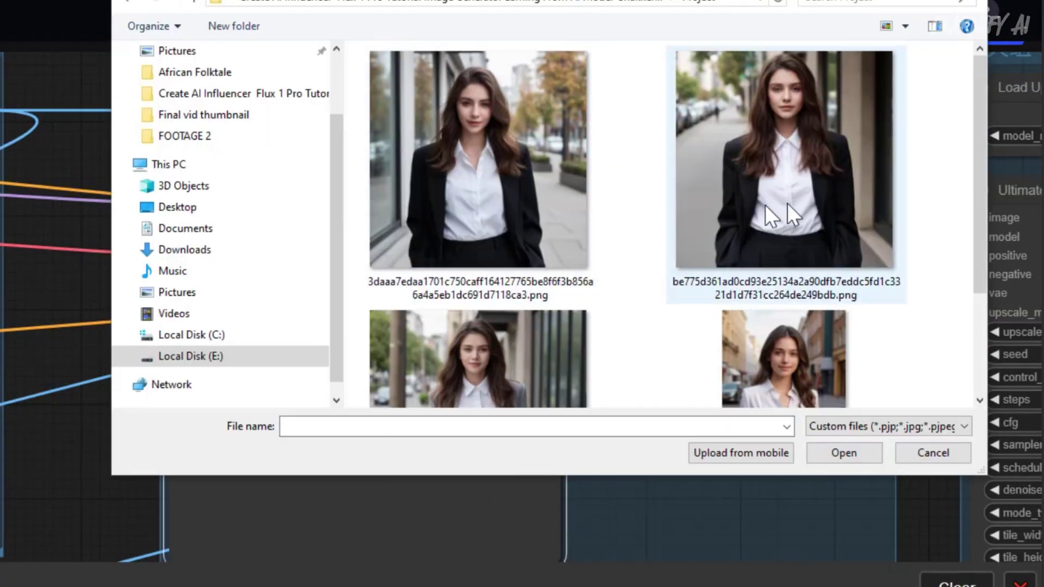
{"action": "scroll", "coordinate": [707, 207], "scroll_direction": "down", "scroll_amount": 3}
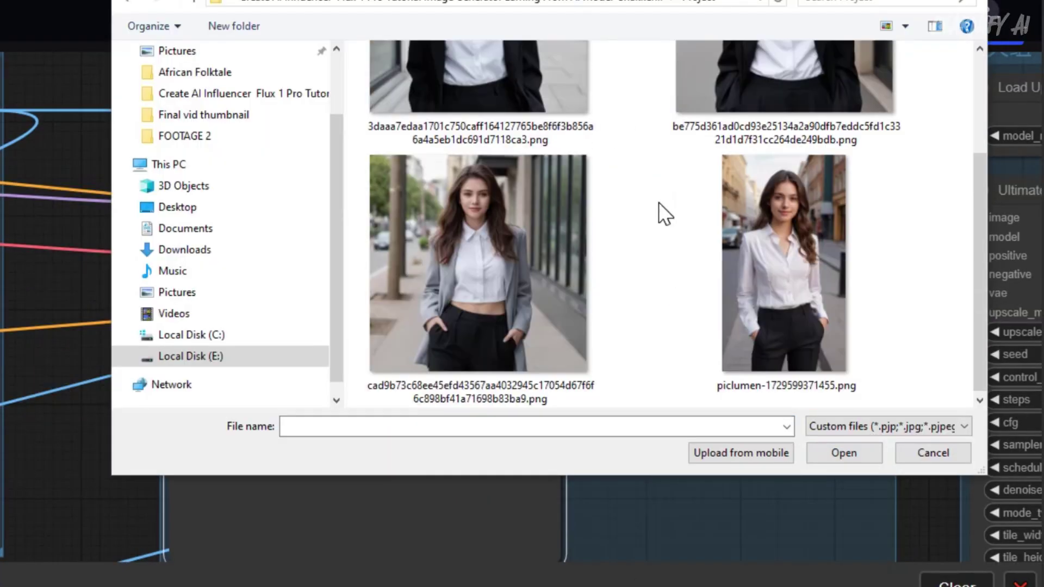
{"action": "double_click", "coordinate": [509, 253]}
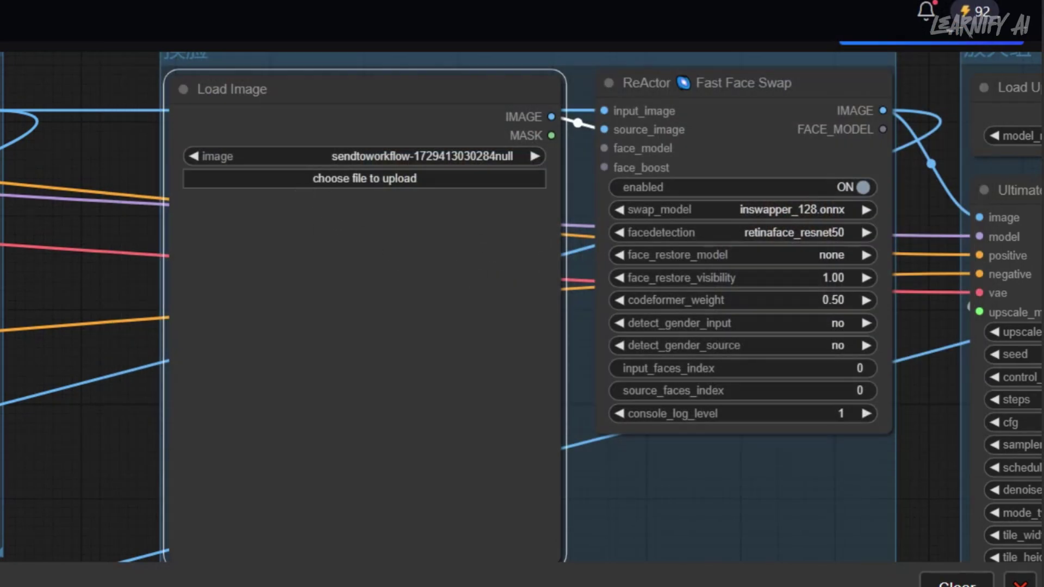
{"action": "left_click", "coordinate": [349, 179]}
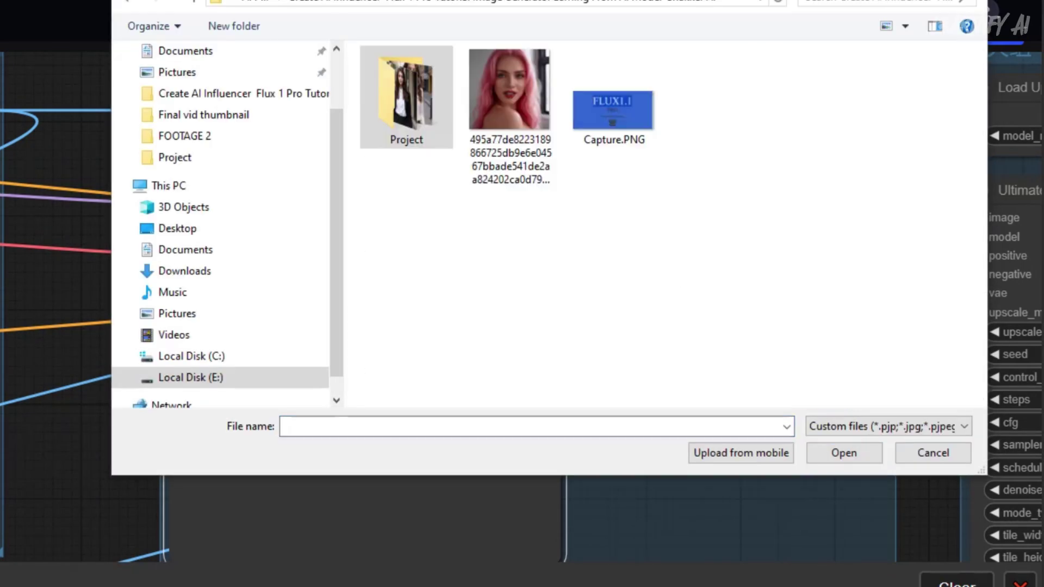
{"action": "key", "text": "Escape"}
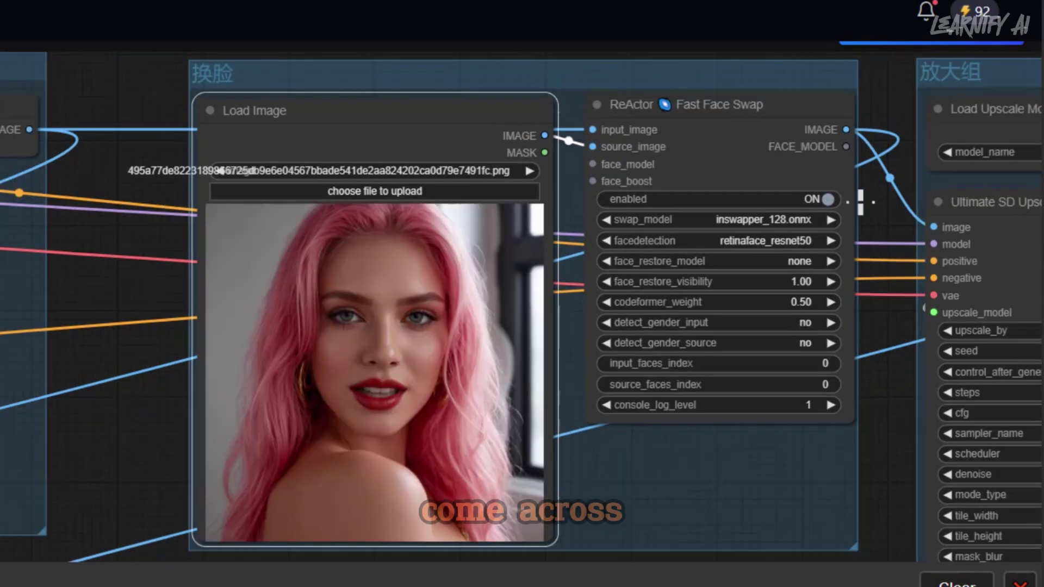
{"action": "left_click_drag", "start_coordinate": [876, 209], "coordinate": [278, 314]}
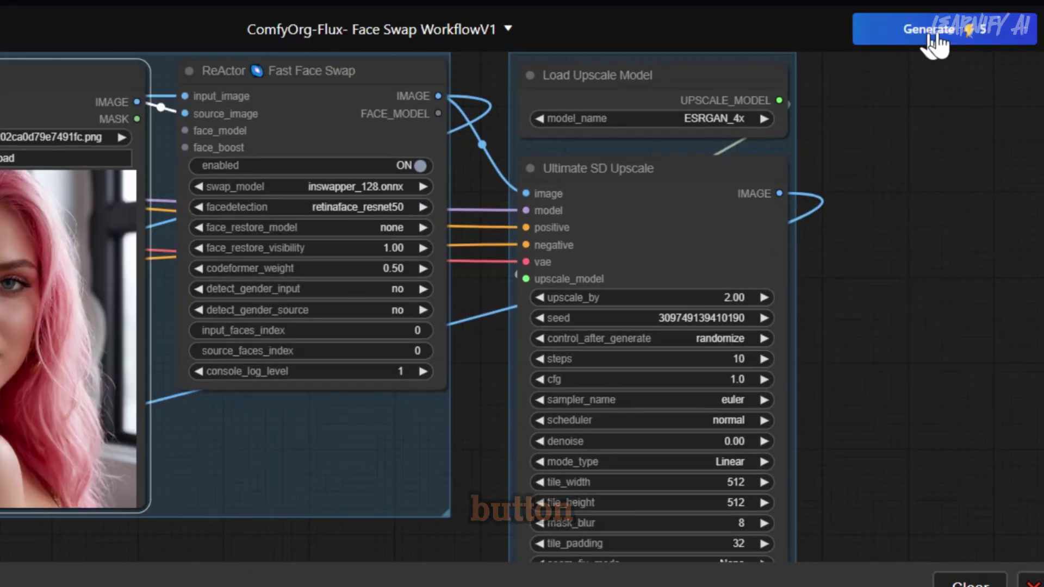
Step: Run Generate and close the 'model loader cannot recognize the selected model' error
{"action": "left_click", "coordinate": [936, 40]}
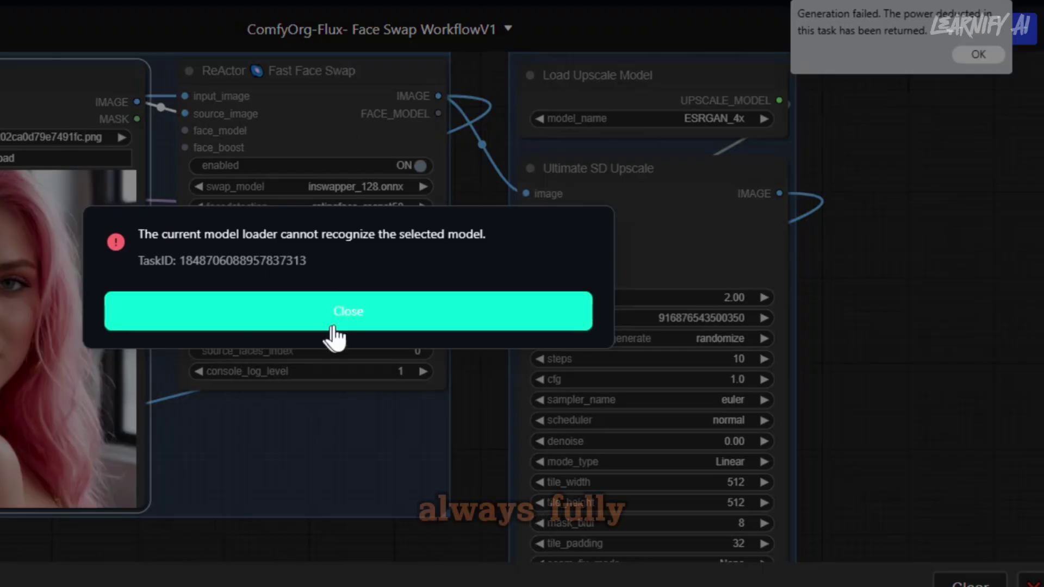
{"action": "left_click", "coordinate": [457, 311]}
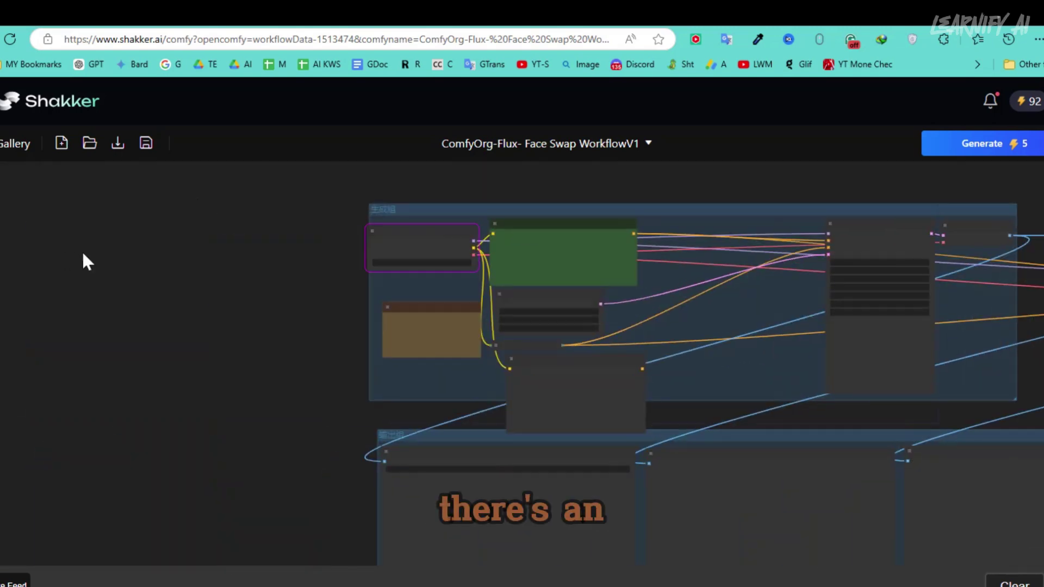
Step: Add a CheckpointLoaderNF4 node from the loaders menu and place it above Load Checkpoint
{"action": "right_click", "coordinate": [136, 223]}
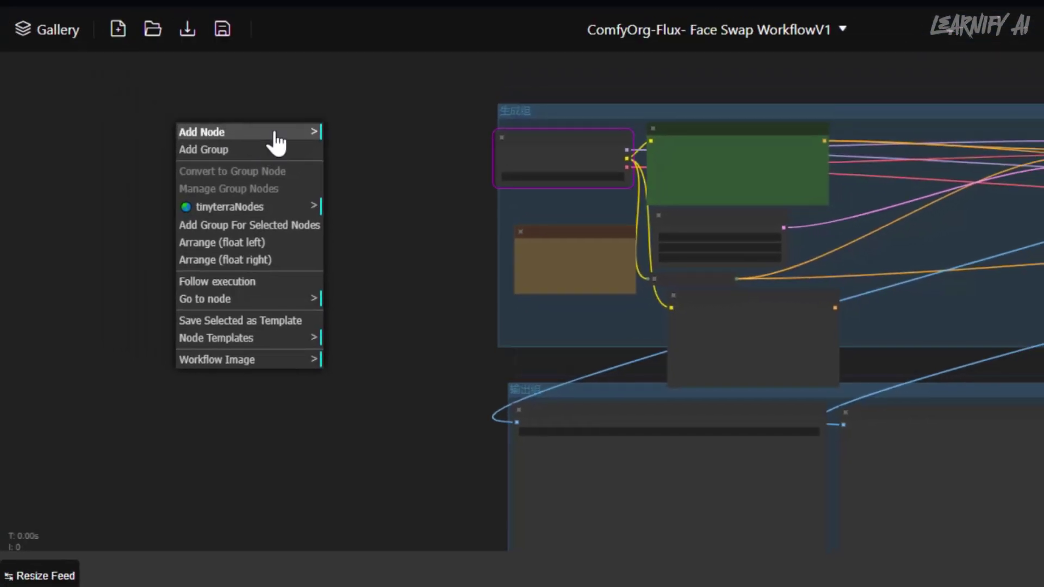
{"action": "left_click", "coordinate": [278, 136]}
{"action": "scroll", "coordinate": [351, 196], "scroll_direction": "up", "scroll_amount": 10}
{"action": "scroll", "coordinate": [313, 144], "scroll_direction": "up", "scroll_amount": 3}
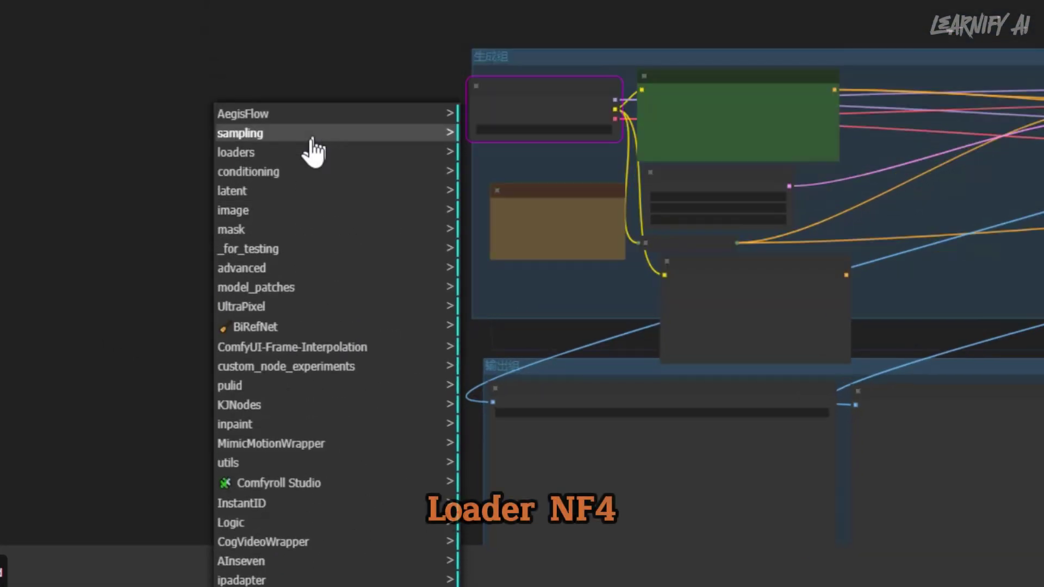
{"action": "left_click", "coordinate": [336, 159]}
{"action": "scroll", "coordinate": [317, 331], "scroll_direction": "up", "scroll_amount": 2}
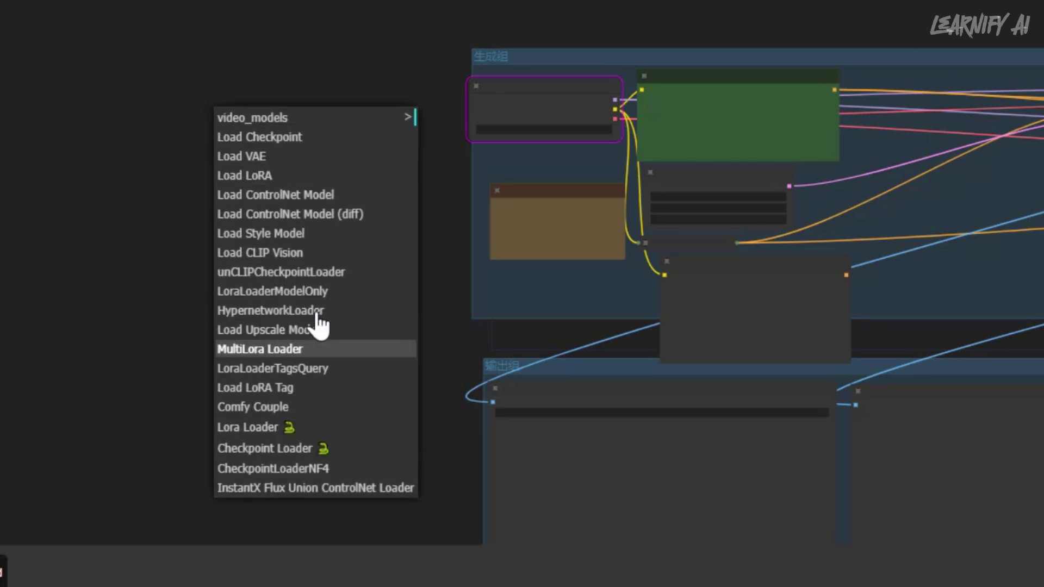
{"action": "left_click", "coordinate": [356, 469]}
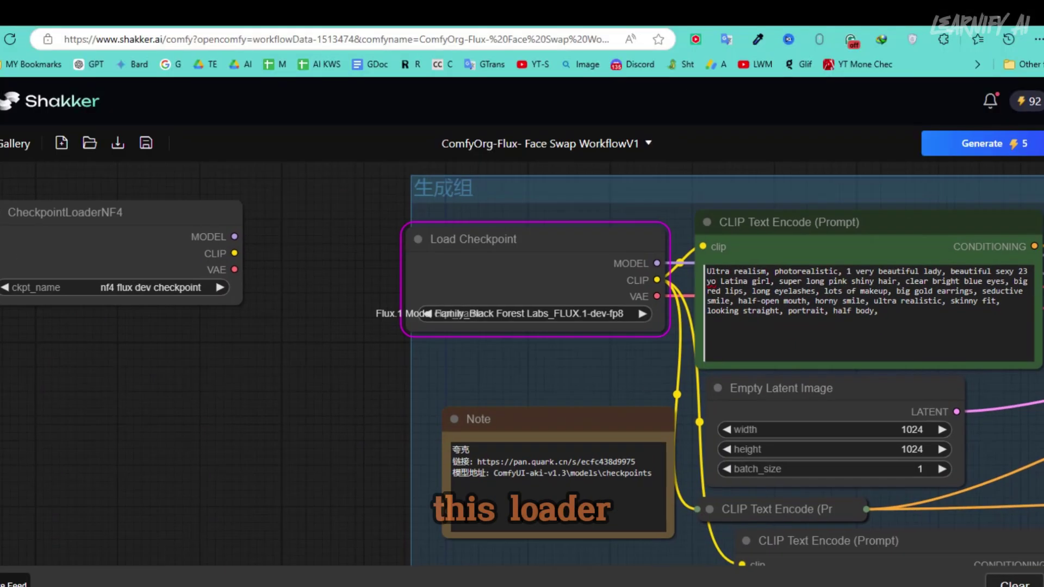
{"action": "scroll", "coordinate": [560, 345], "scroll_direction": "down", "scroll_amount": 2}
{"action": "left_click_drag", "start_coordinate": [233, 252], "coordinate": [490, 245]}
{"action": "scroll", "coordinate": [571, 271], "scroll_direction": "up", "scroll_amount": 2}
{"action": "scroll", "coordinate": [549, 262], "scroll_direction": "up", "scroll_amount": 2}
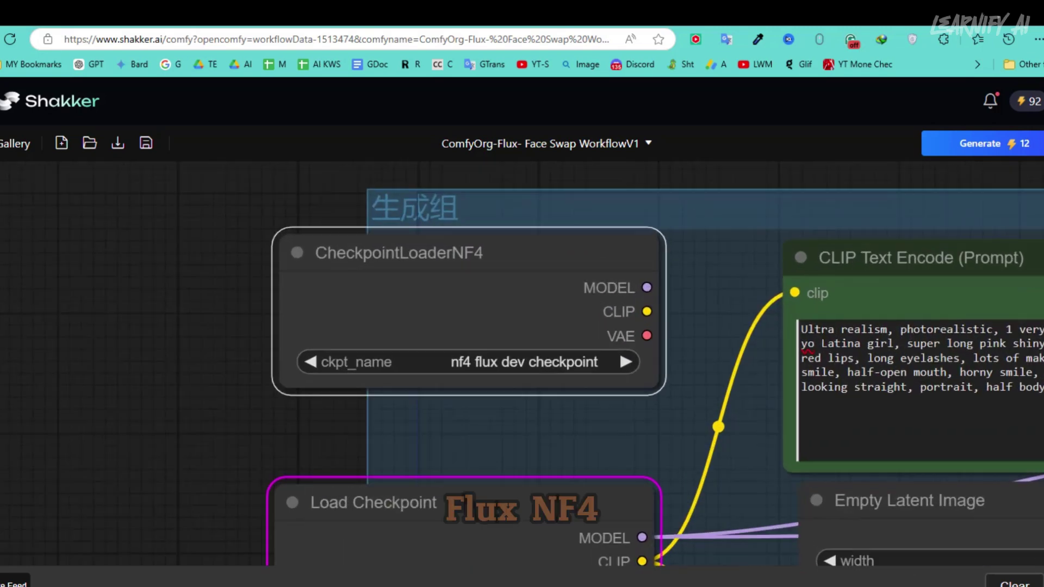
{"action": "left_click_drag", "start_coordinate": [547, 305], "coordinate": [493, 308]}
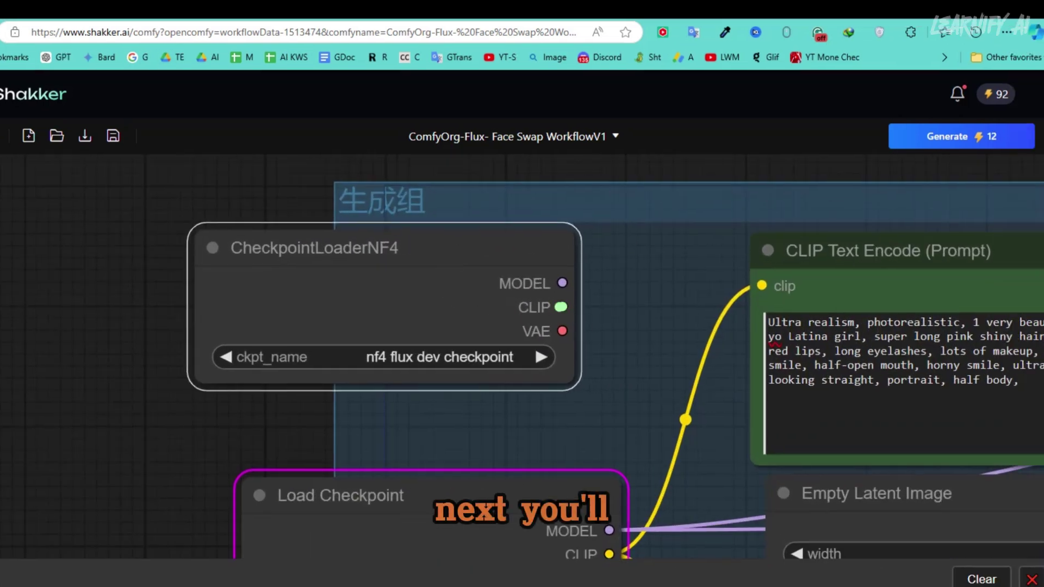
Step: Connect the NF4 loader's CLIP output to both CLIP Text Encode prompt nodes
{"action": "left_click_drag", "start_coordinate": [610, 299], "coordinate": [761, 286]}
{"action": "scroll", "coordinate": [653, 373], "scroll_direction": "down", "scroll_amount": 2}
{"action": "scroll", "coordinate": [652, 373], "scroll_direction": "down", "scroll_amount": 1}
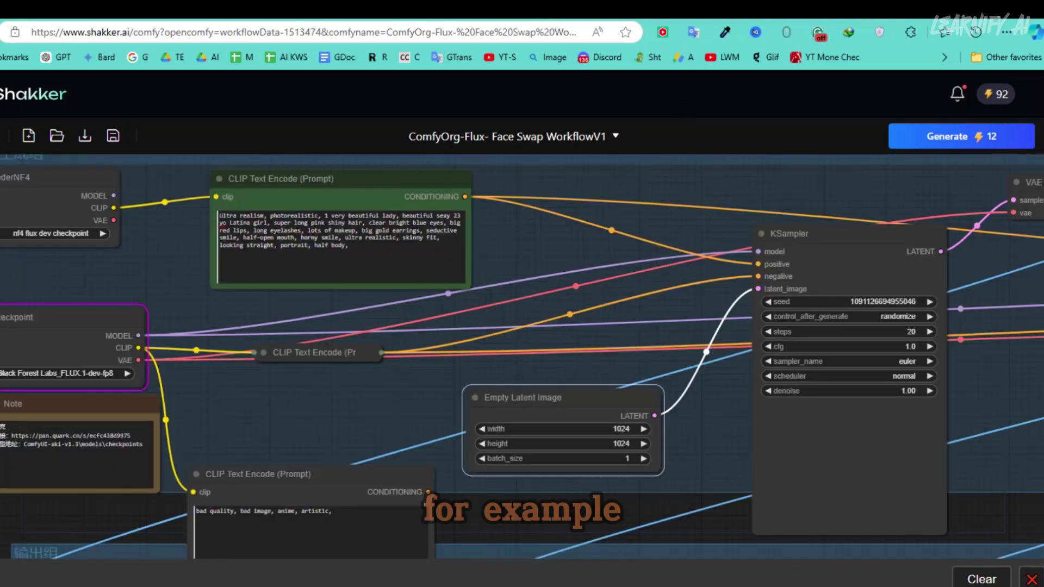
{"action": "left_click_drag", "start_coordinate": [114, 208], "coordinate": [146, 250]}
{"action": "left_click_drag", "start_coordinate": [174, 377], "coordinate": [193, 493]}
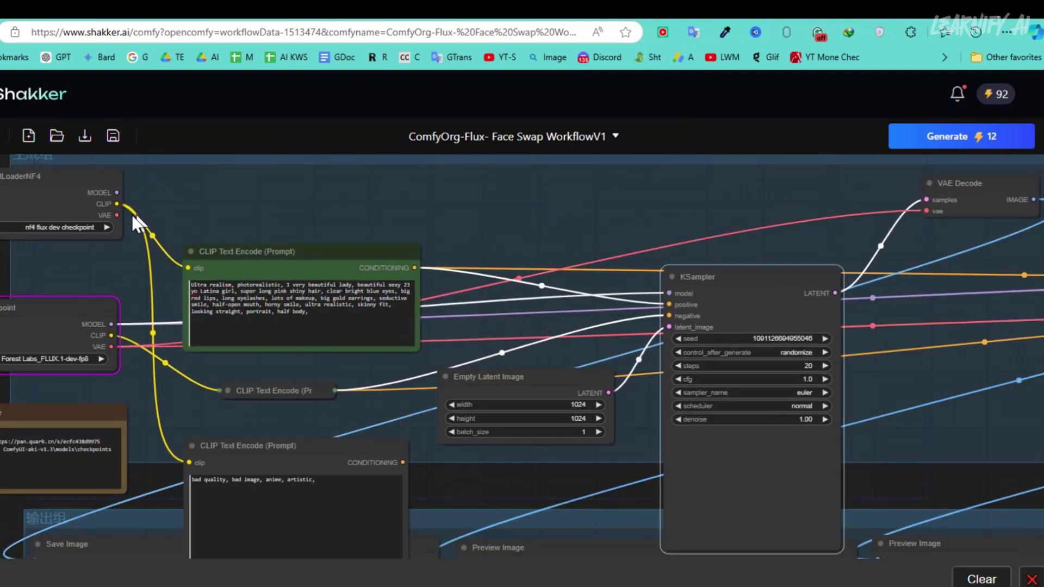
Step: Wire the NF4 VAE to VAE Decode and MODEL to Ultimate SD Upscale and KSampler
{"action": "left_click_drag", "start_coordinate": [367, 174], "coordinate": [926, 211]}
{"action": "scroll", "coordinate": [185, 278], "scroll_direction": "down", "scroll_amount": 2}
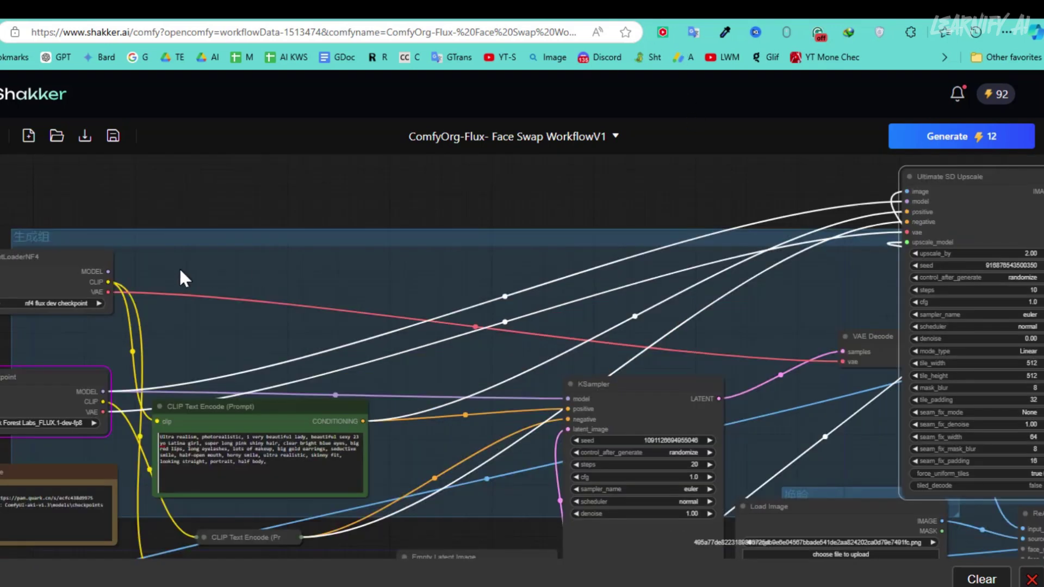
{"action": "left_click_drag", "start_coordinate": [109, 272], "coordinate": [141, 271]}
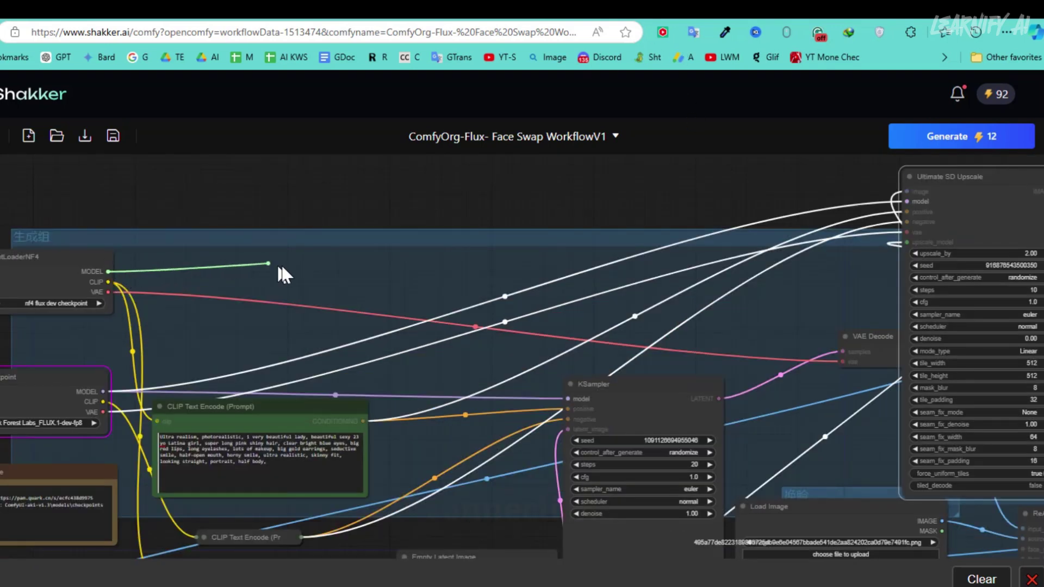
{"action": "left_click_drag", "start_coordinate": [292, 267], "coordinate": [907, 202]}
{"action": "left_click_drag", "start_coordinate": [108, 272], "coordinate": [569, 398]}
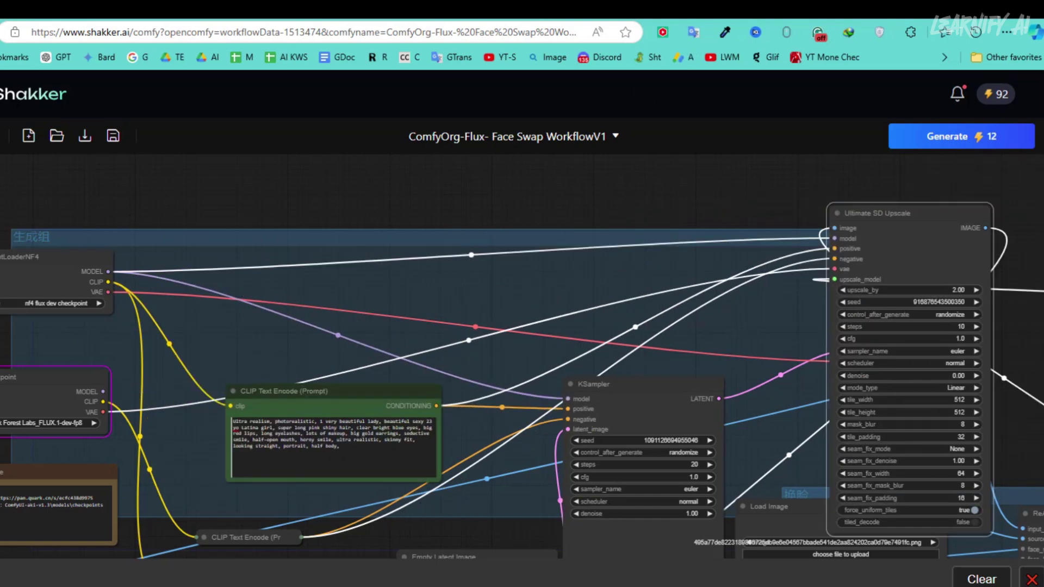
{"action": "left_click_drag", "start_coordinate": [109, 272], "coordinate": [819, 269]}
{"action": "left_click_drag", "start_coordinate": [819, 269], "coordinate": [835, 239]}
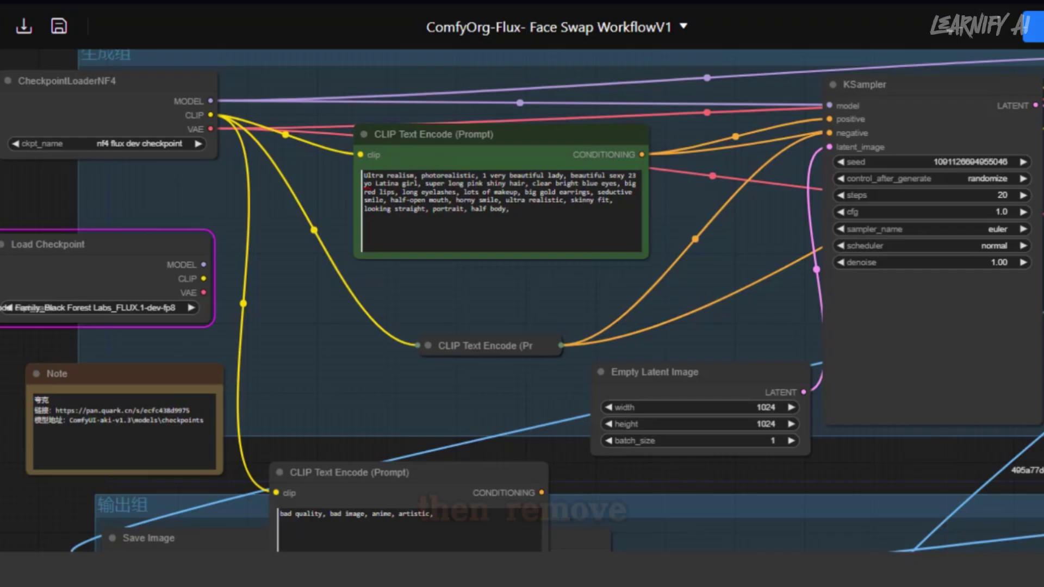
Step: Delete the Load Checkpoint node and generate three pink-haired portraits with the rewired workflow
{"action": "right_click", "coordinate": [157, 351]}
{"action": "left_click", "coordinate": [171, 581]}
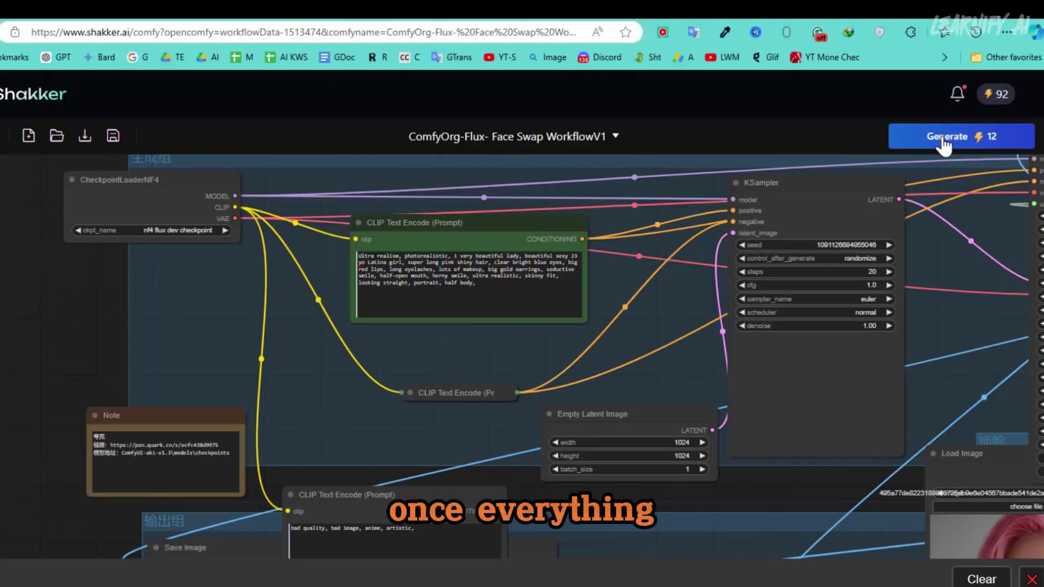
{"action": "left_click", "coordinate": [942, 140]}
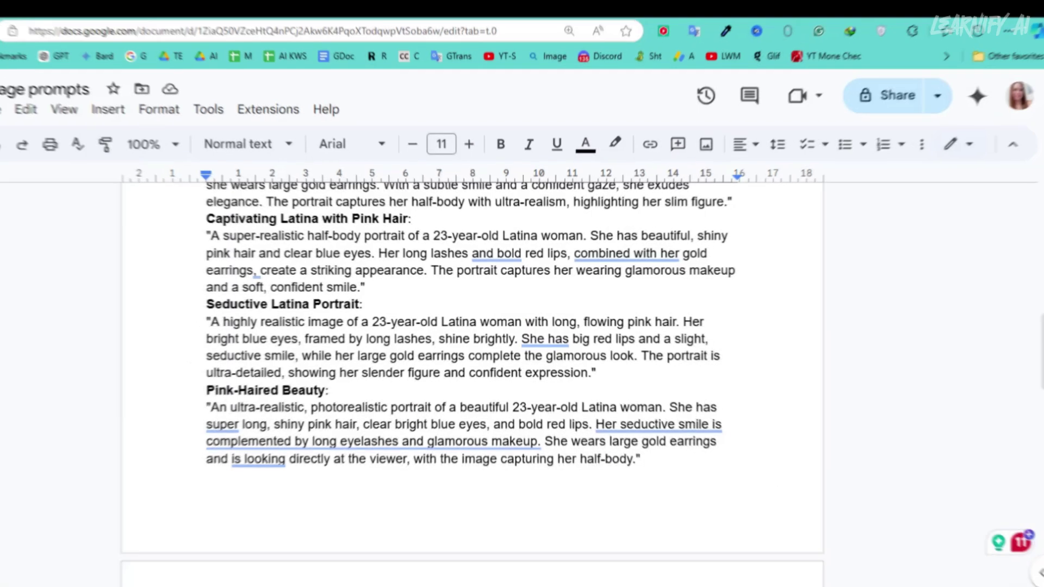
Step: Replace the CLIP Text Encode prompt with the pink-haired Latina woman paragraph copied from Google Docs
{"action": "left_click_drag", "start_coordinate": [208, 322], "coordinate": [602, 372]}
{"action": "right_click", "coordinate": [544, 372]}
{"action": "left_click", "coordinate": [588, 191]}
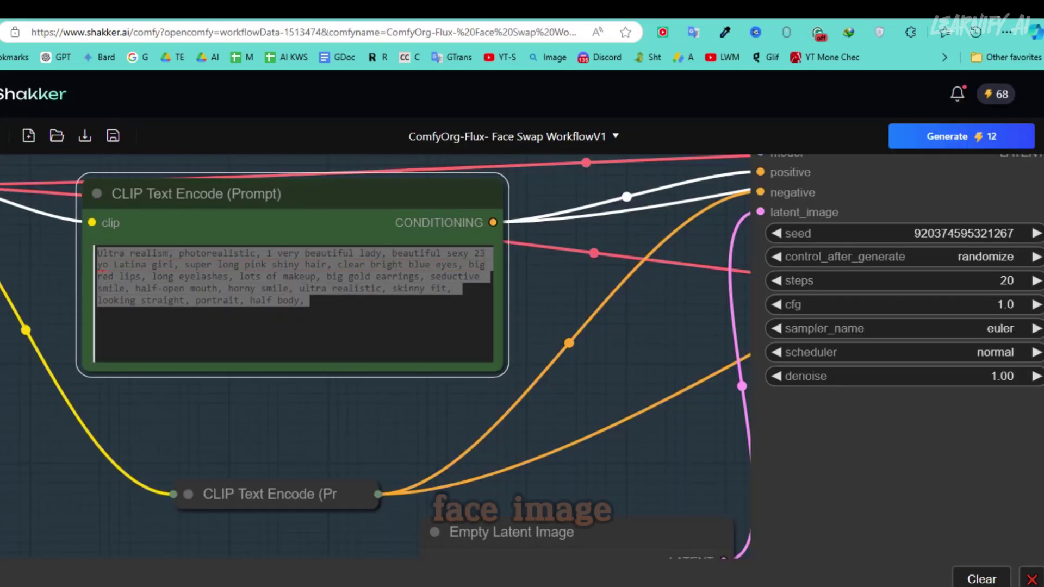
{"action": "key", "text": "ctrl+a"}
{"action": "key", "text": "BackSpace"}
{"action": "key", "text": "ctrl+v"}
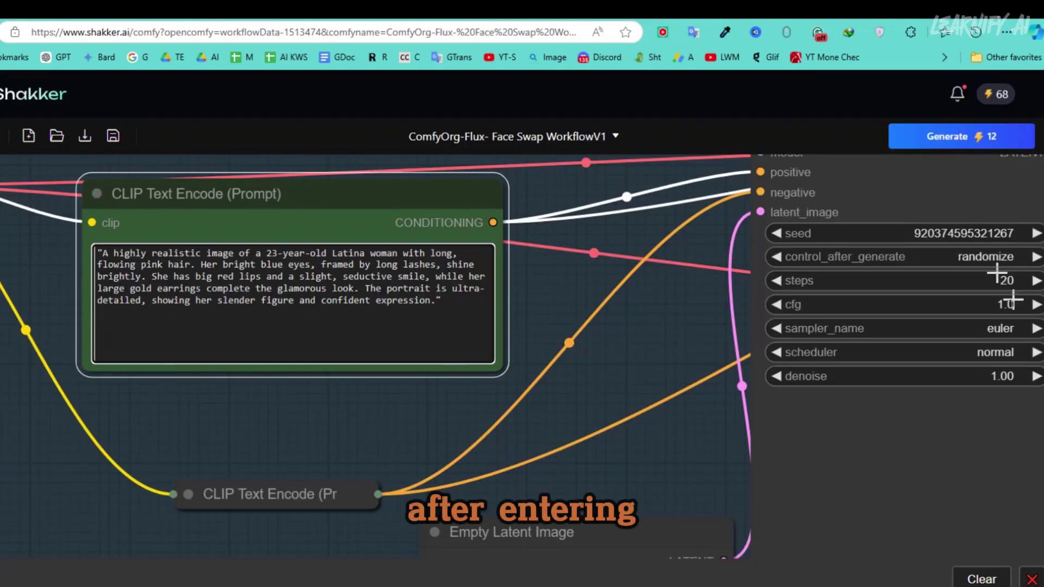
Step: Generate a new batch of three face-swapped portraits with the new prompt
{"action": "left_click", "coordinate": [948, 135]}
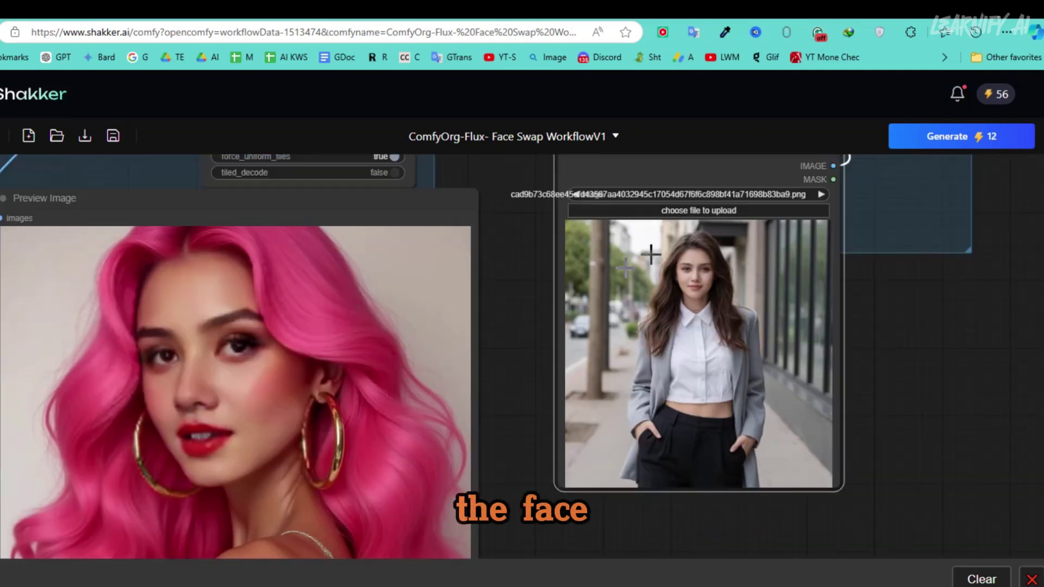
{"action": "left_click", "coordinate": [947, 137]}
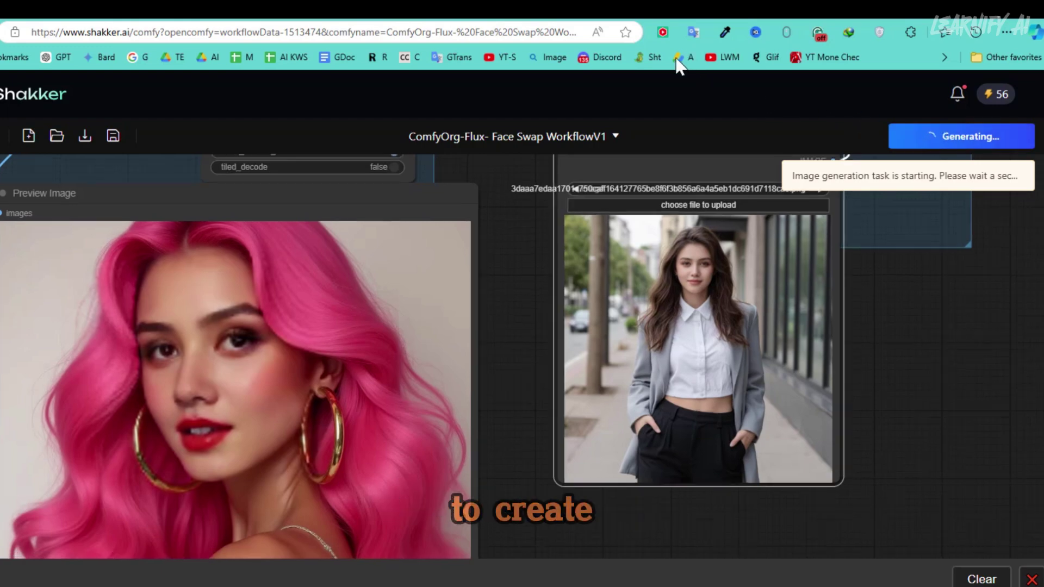
{"action": "scroll", "coordinate": [546, 303], "scroll_direction": "down", "scroll_amount": 5}
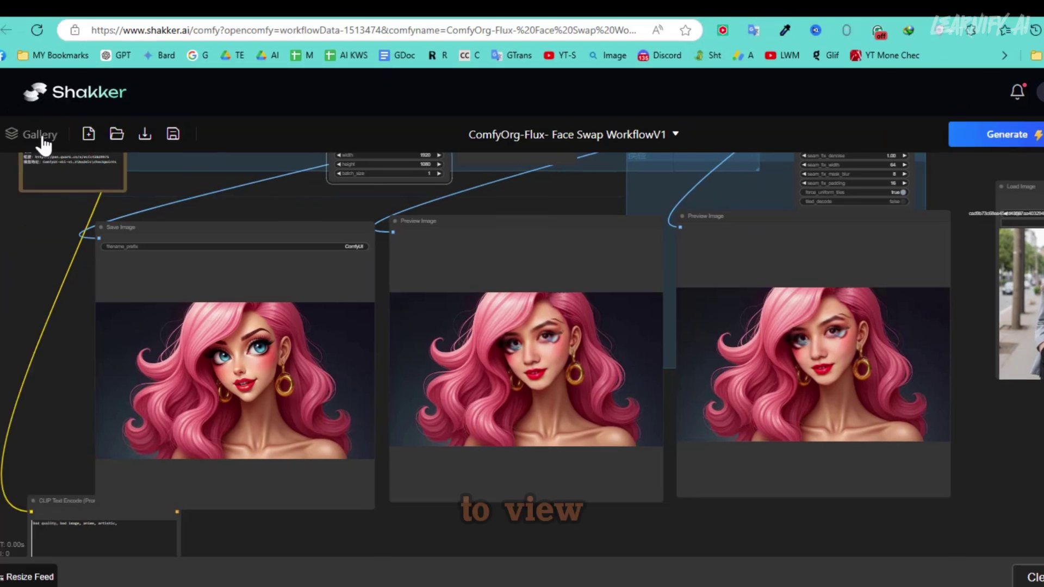
Step: Preview a Gallery portrait and save it into the generated images folder
{"action": "left_click", "coordinate": [42, 136]}
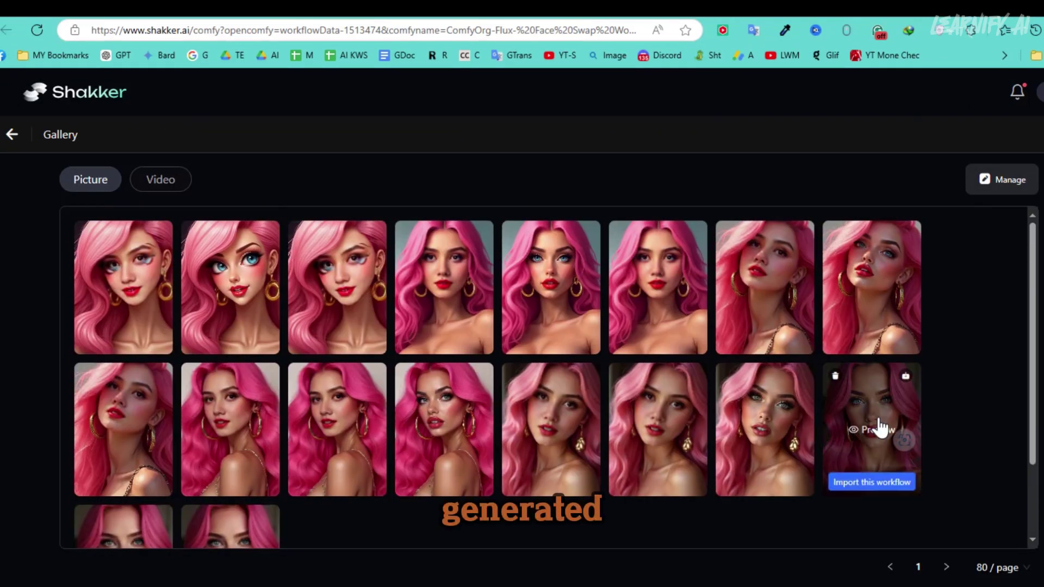
{"action": "left_click", "coordinate": [877, 429]}
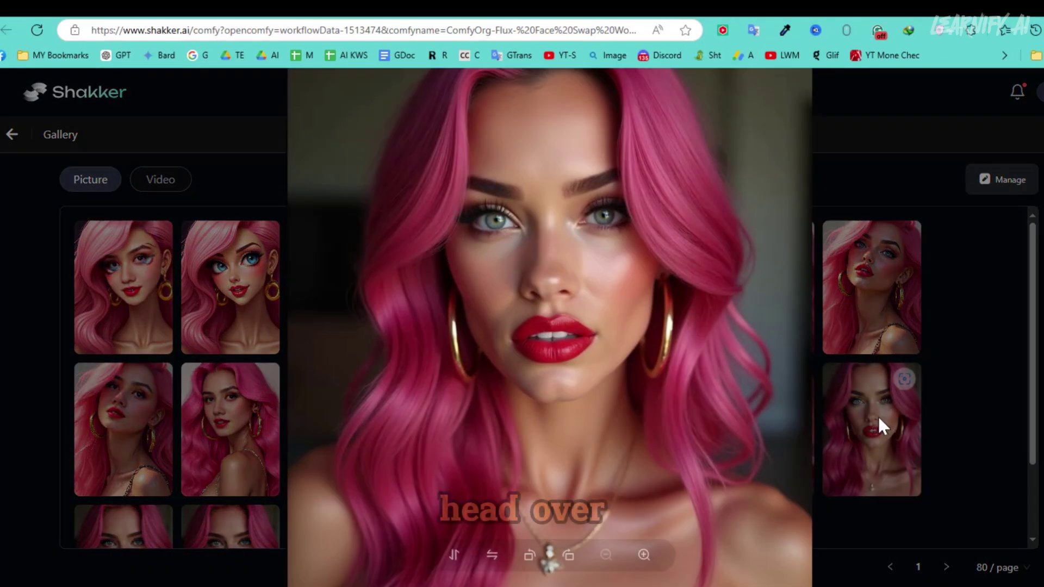
{"action": "right_click", "coordinate": [642, 260]}
{"action": "left_click", "coordinate": [658, 273]}
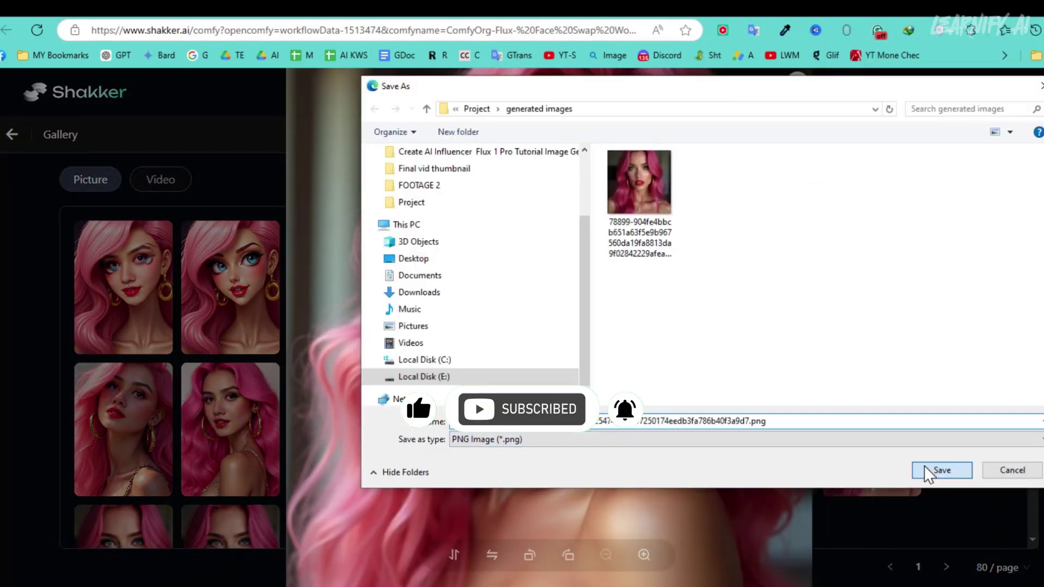
{"action": "left_click", "coordinate": [941, 470]}
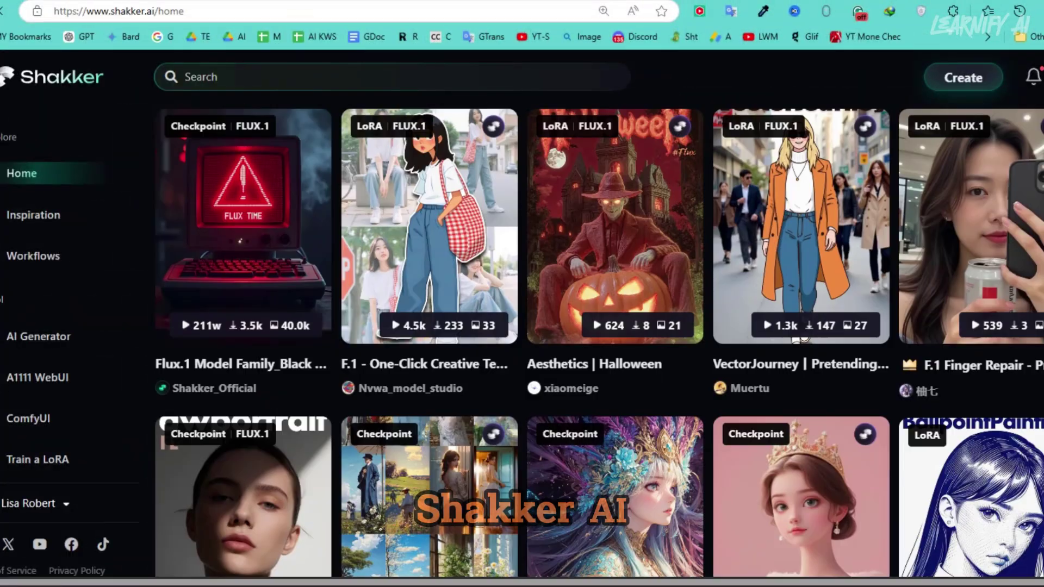
Step: Scroll to the Workflows list showing Model Instant Outfit Change and MR FLUX Workflow
{"action": "scroll", "coordinate": [598, 337], "scroll_direction": "down", "scroll_amount": 10}
{"action": "scroll", "coordinate": [598, 337], "scroll_direction": "down", "scroll_amount": 15}
{"action": "scroll", "coordinate": [599, 337], "scroll_direction": "down", "scroll_amount": 3}
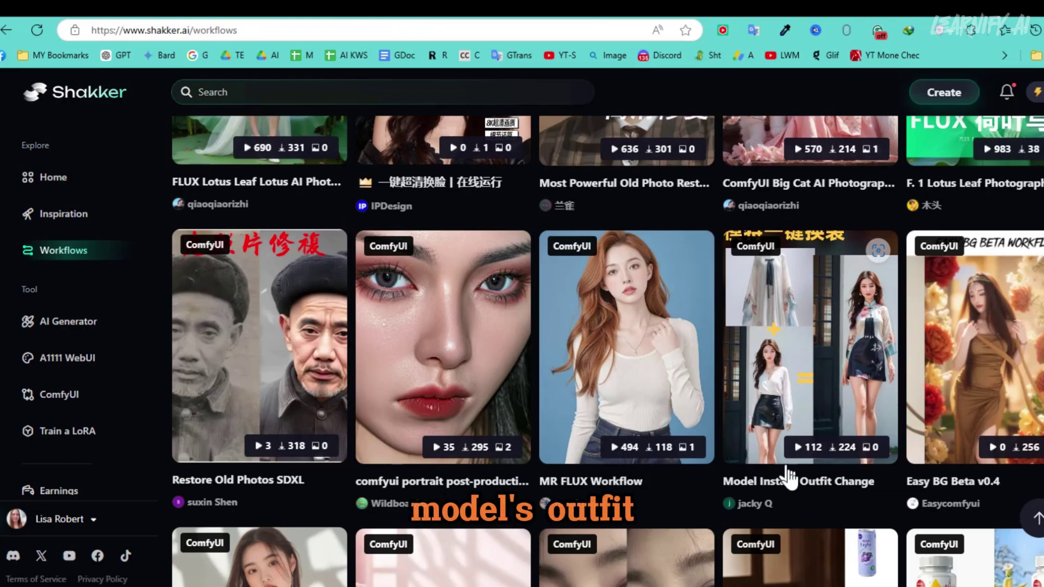
Step: Open the Model Instant Outfit Change workflow, highlight titles for translation, and scroll through pages
{"action": "left_click", "coordinate": [801, 368]}
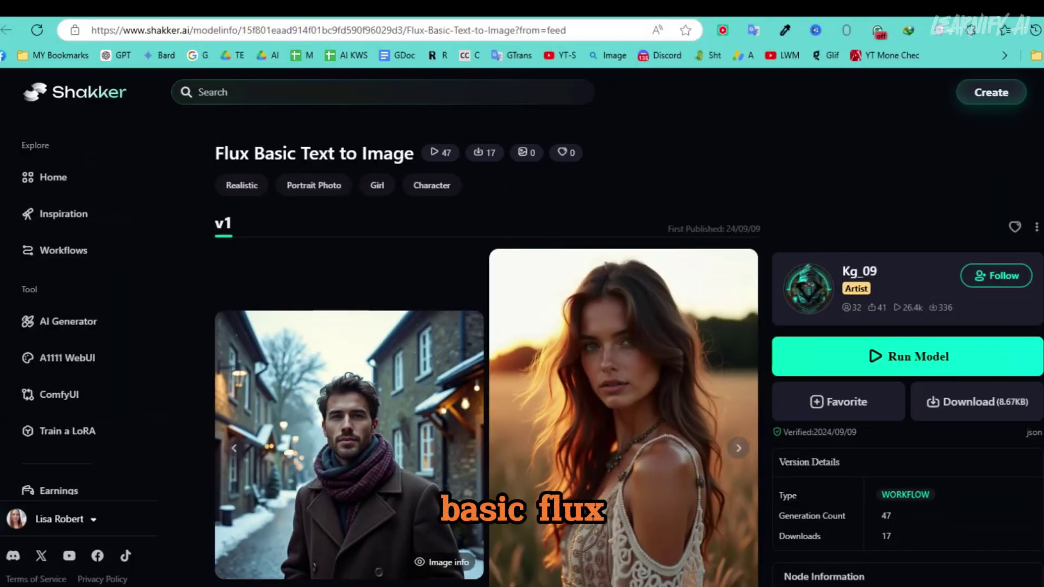
{"action": "left_click_drag", "start_coordinate": [216, 153], "coordinate": [415, 158]}
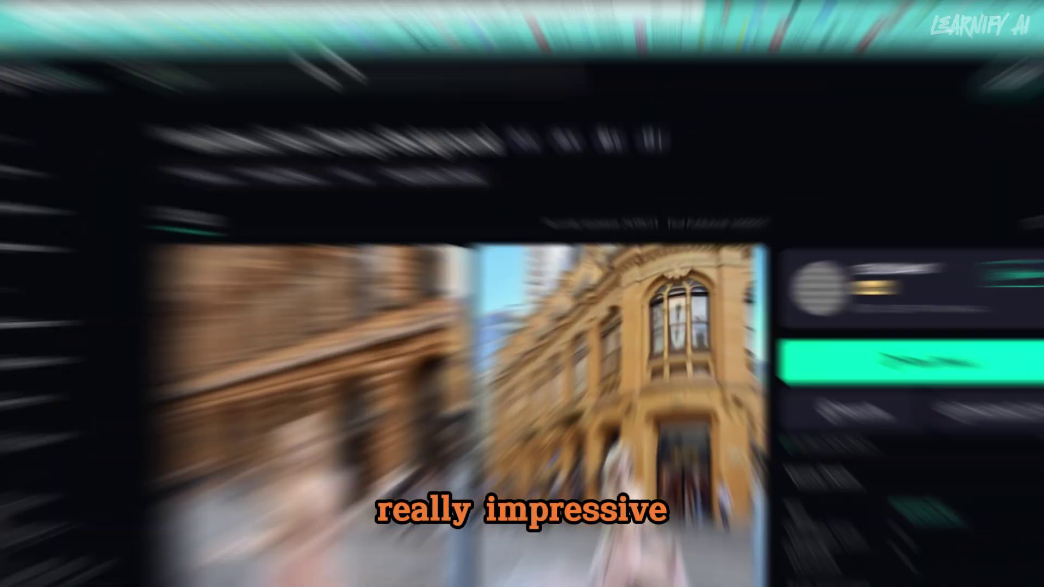
{"action": "left_click_drag", "start_coordinate": [216, 153], "coordinate": [511, 158]}
{"action": "scroll", "coordinate": [751, 182], "scroll_direction": "down", "scroll_amount": 2}
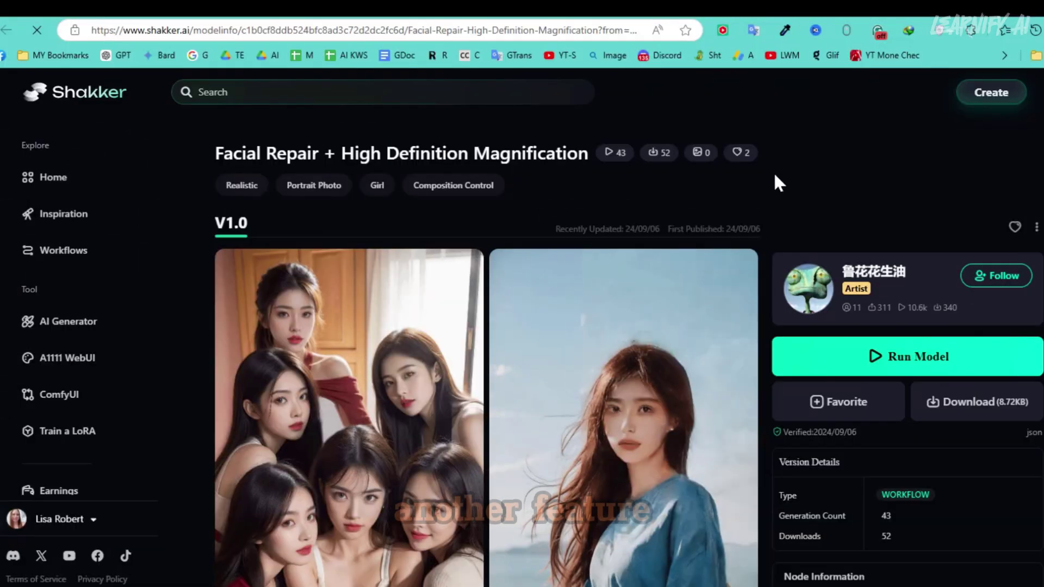
{"action": "scroll", "coordinate": [773, 172], "scroll_direction": "down", "scroll_amount": 3}
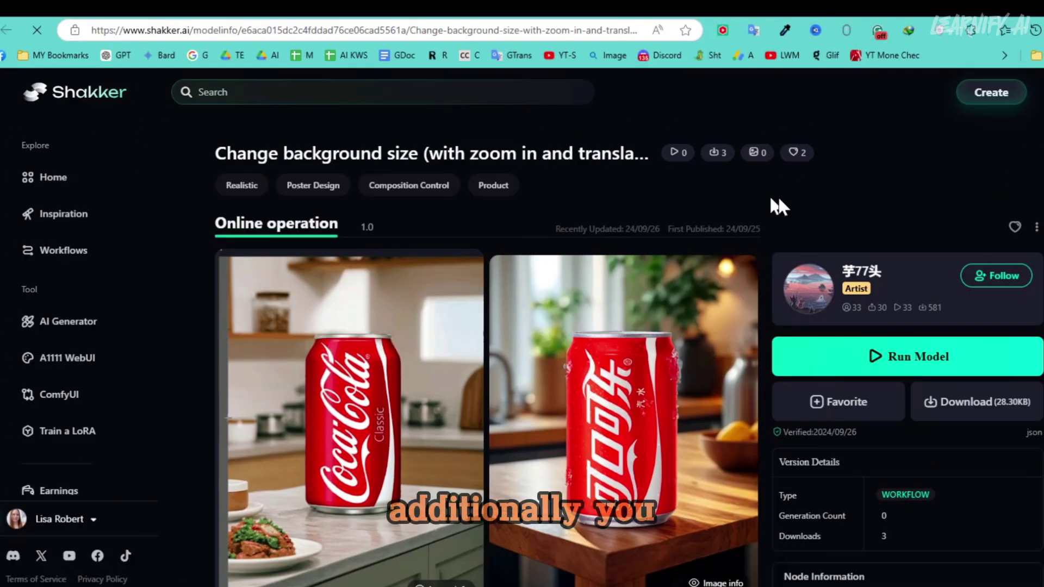
{"action": "scroll", "coordinate": [772, 199], "scroll_direction": "down", "scroll_amount": 1}
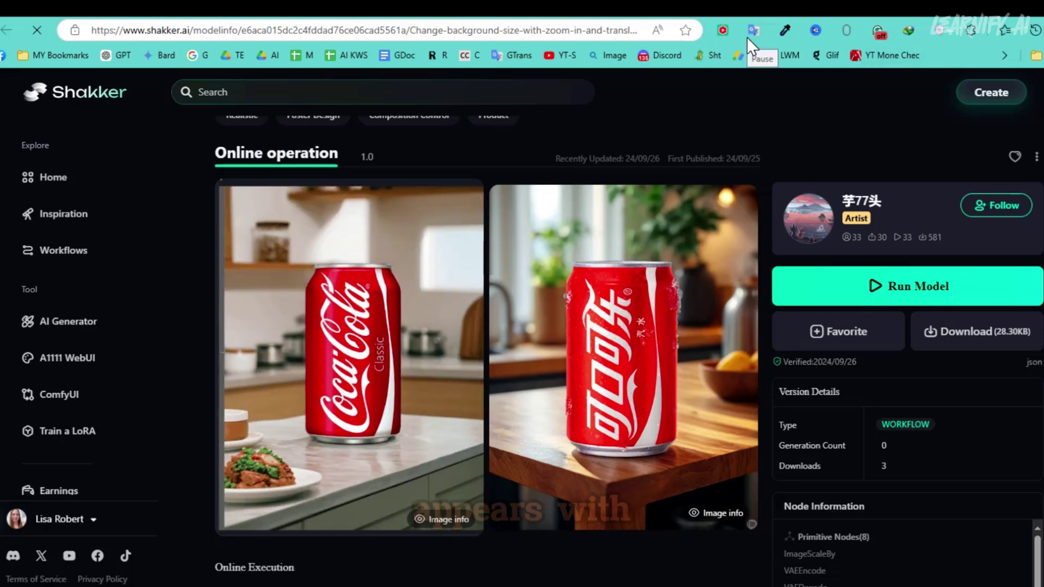
{"action": "left_click", "coordinate": [53, 177]}
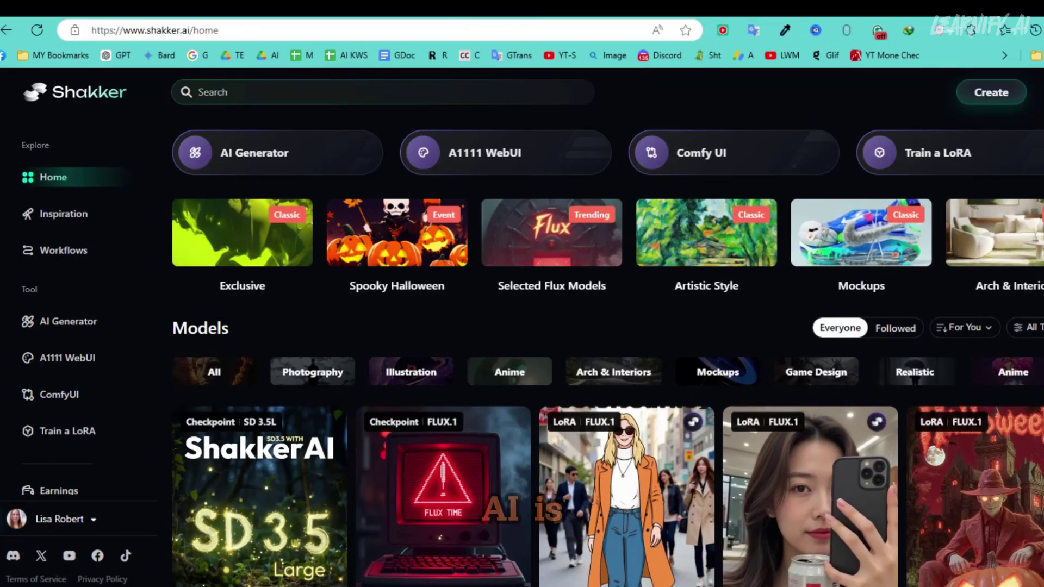
{"action": "scroll", "coordinate": [607, 351], "scroll_direction": "down", "scroll_amount": 8}
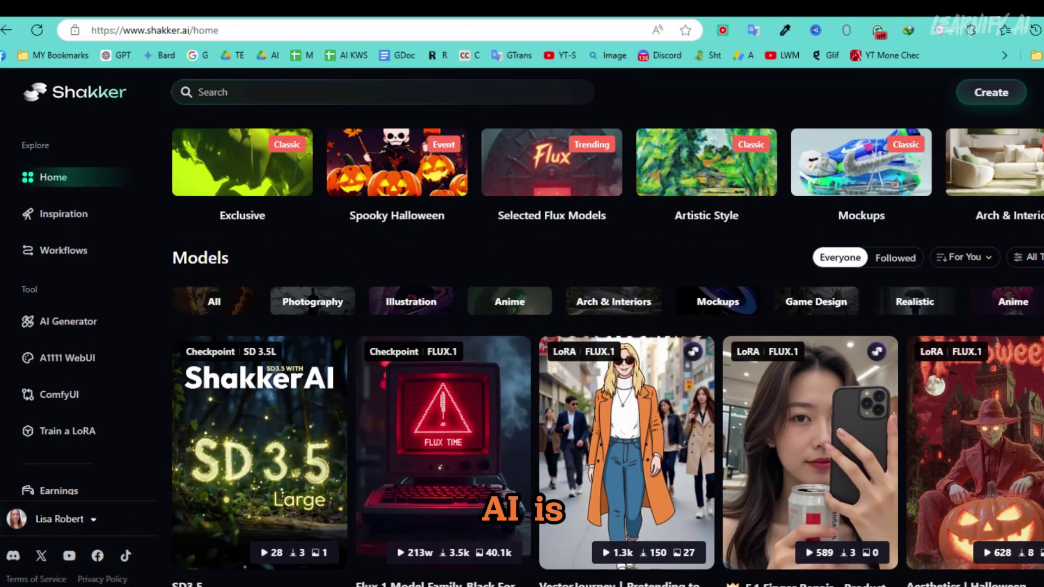
{"action": "scroll", "coordinate": [607, 351], "scroll_direction": "down", "scroll_amount": 6}
{"action": "scroll", "coordinate": [607, 351], "scroll_direction": "down", "scroll_amount": 7}
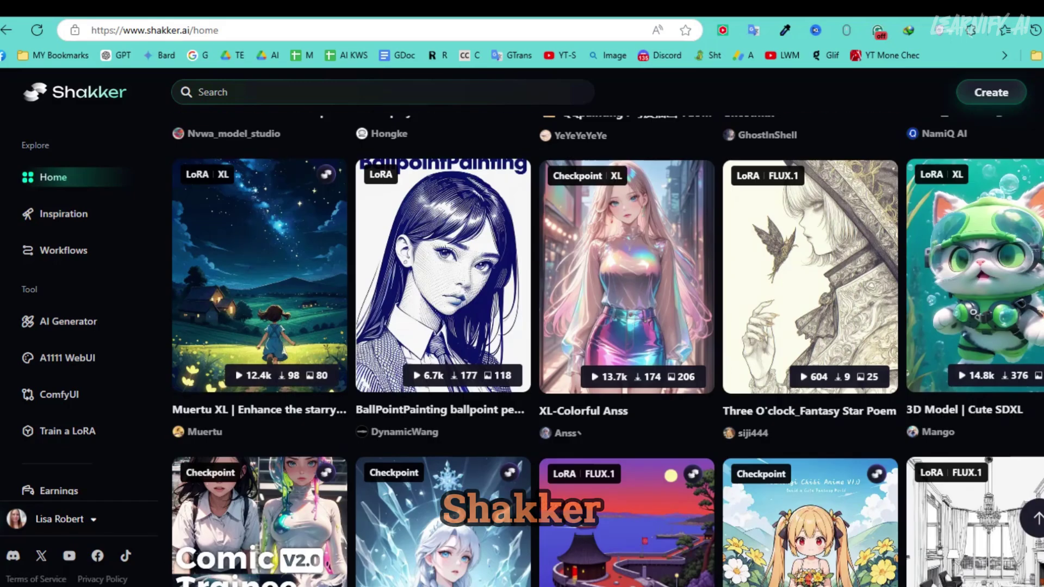
{"action": "scroll", "coordinate": [607, 351], "scroll_direction": "down", "scroll_amount": 7}
{"action": "scroll", "coordinate": [608, 351], "scroll_direction": "down", "scroll_amount": 12}
{"action": "scroll", "coordinate": [607, 351], "scroll_direction": "down", "scroll_amount": 1}
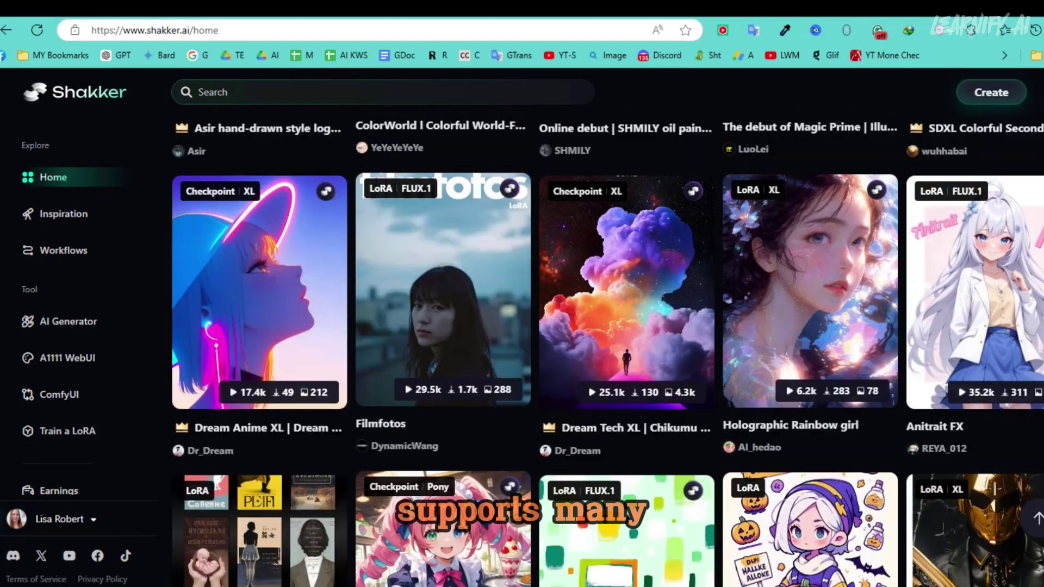